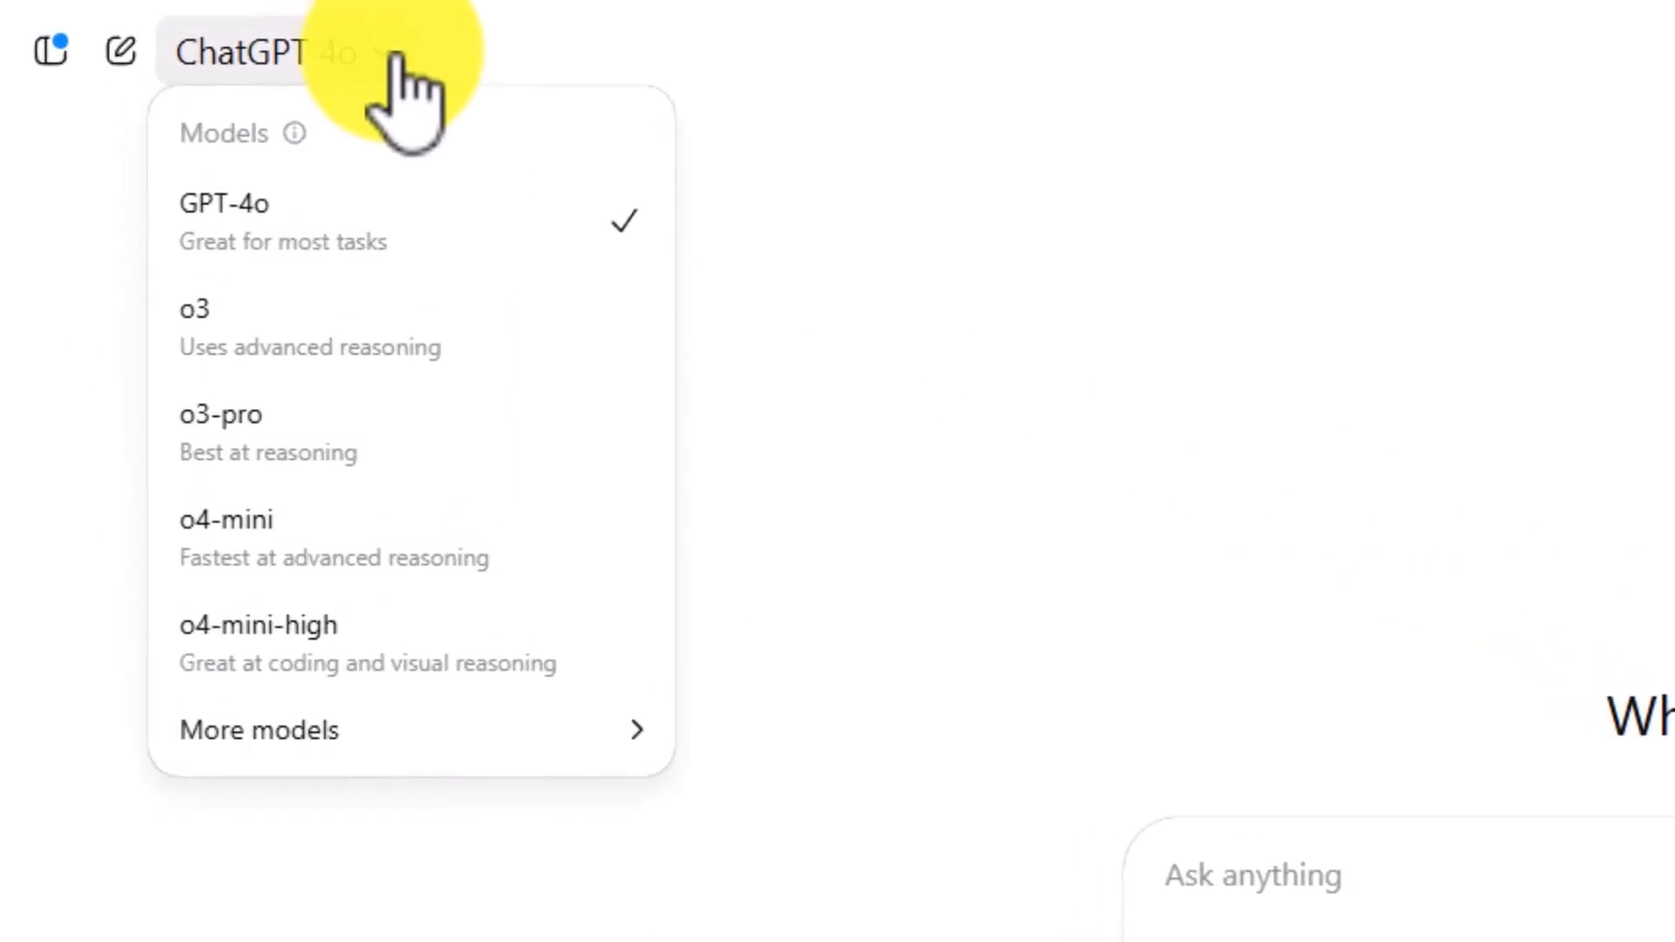
# Set the chat model to o3-pro and review the available tools and attachment options
pyautogui.click(309, 433)
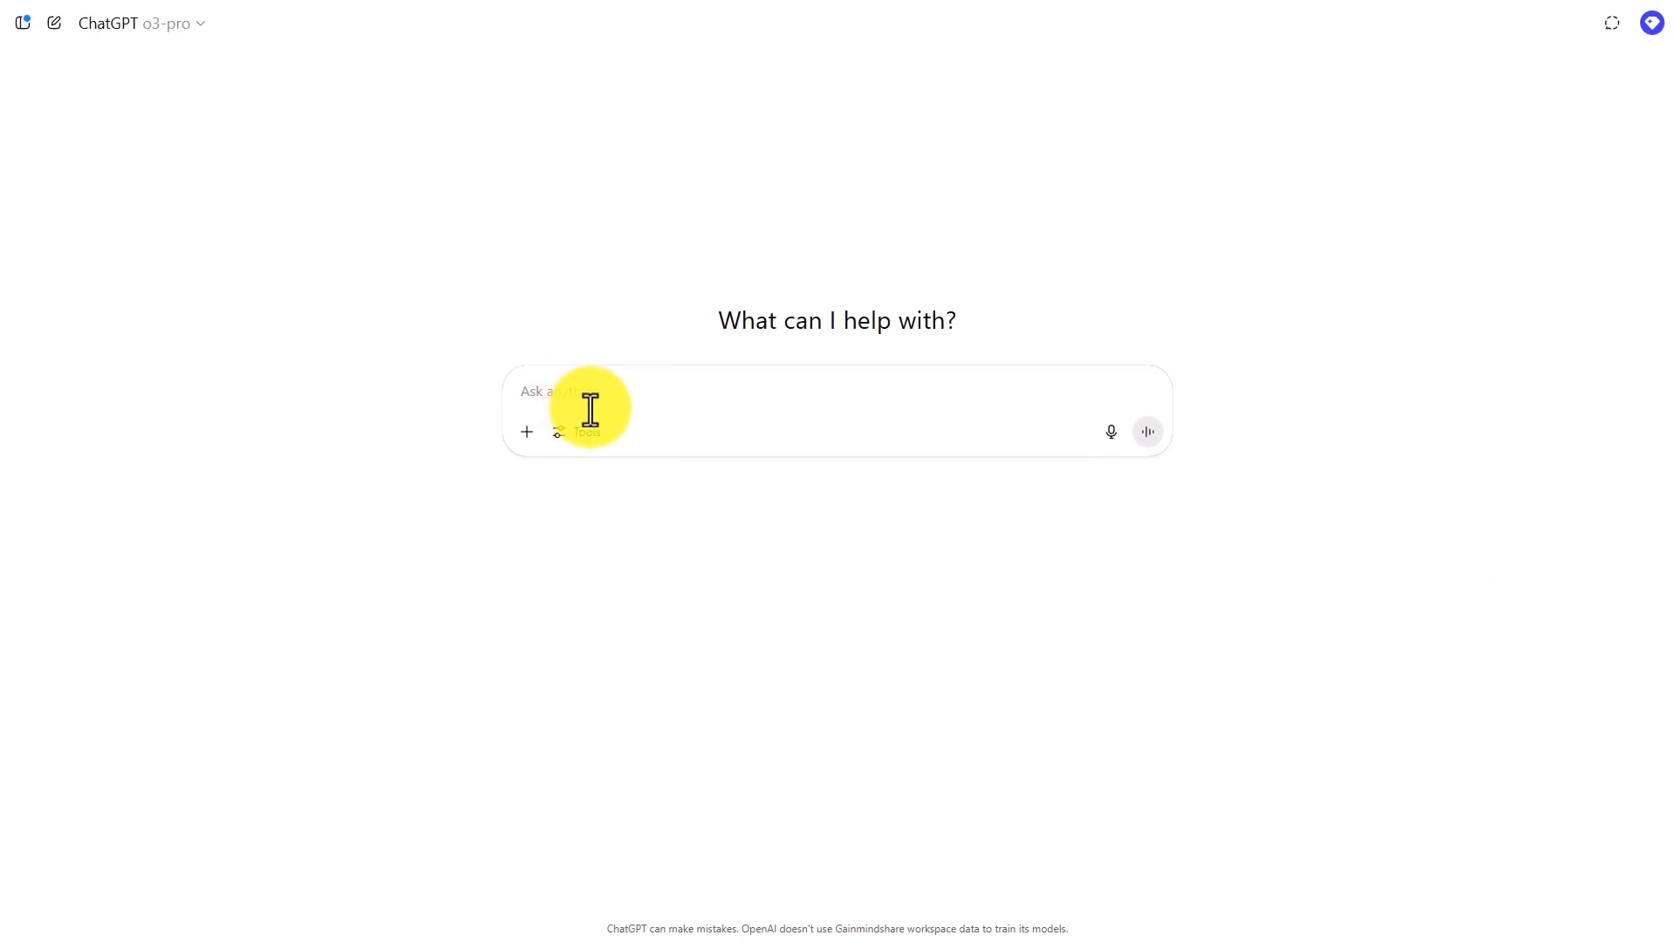
pyautogui.click(598, 433)
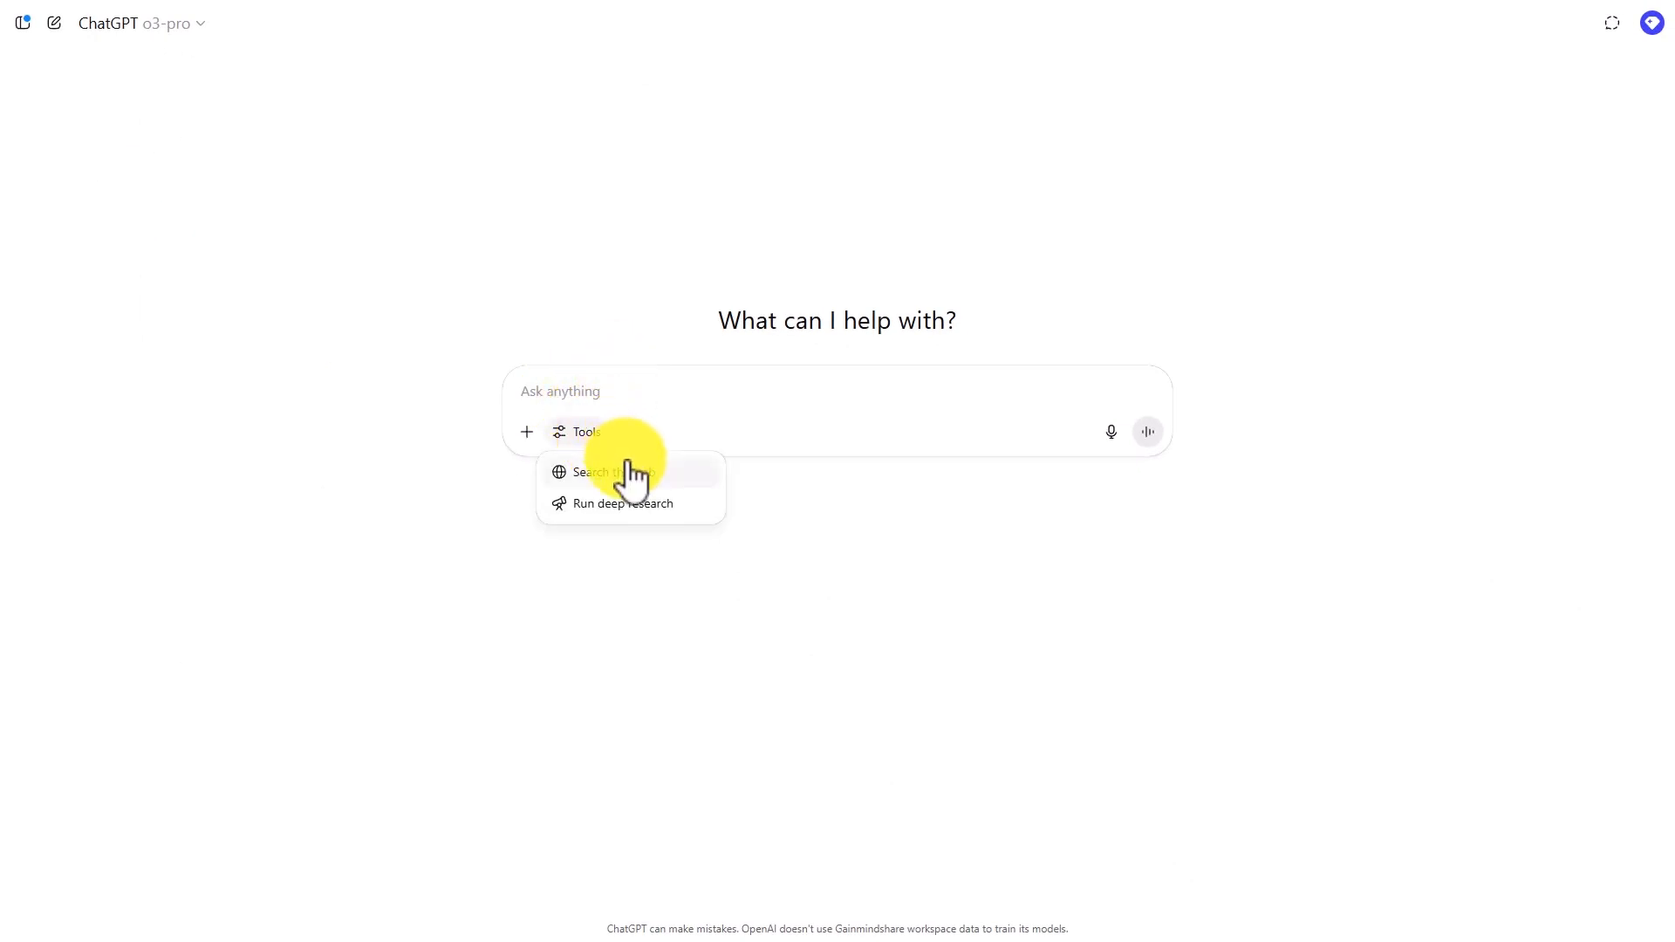
pyautogui.click(527, 433)
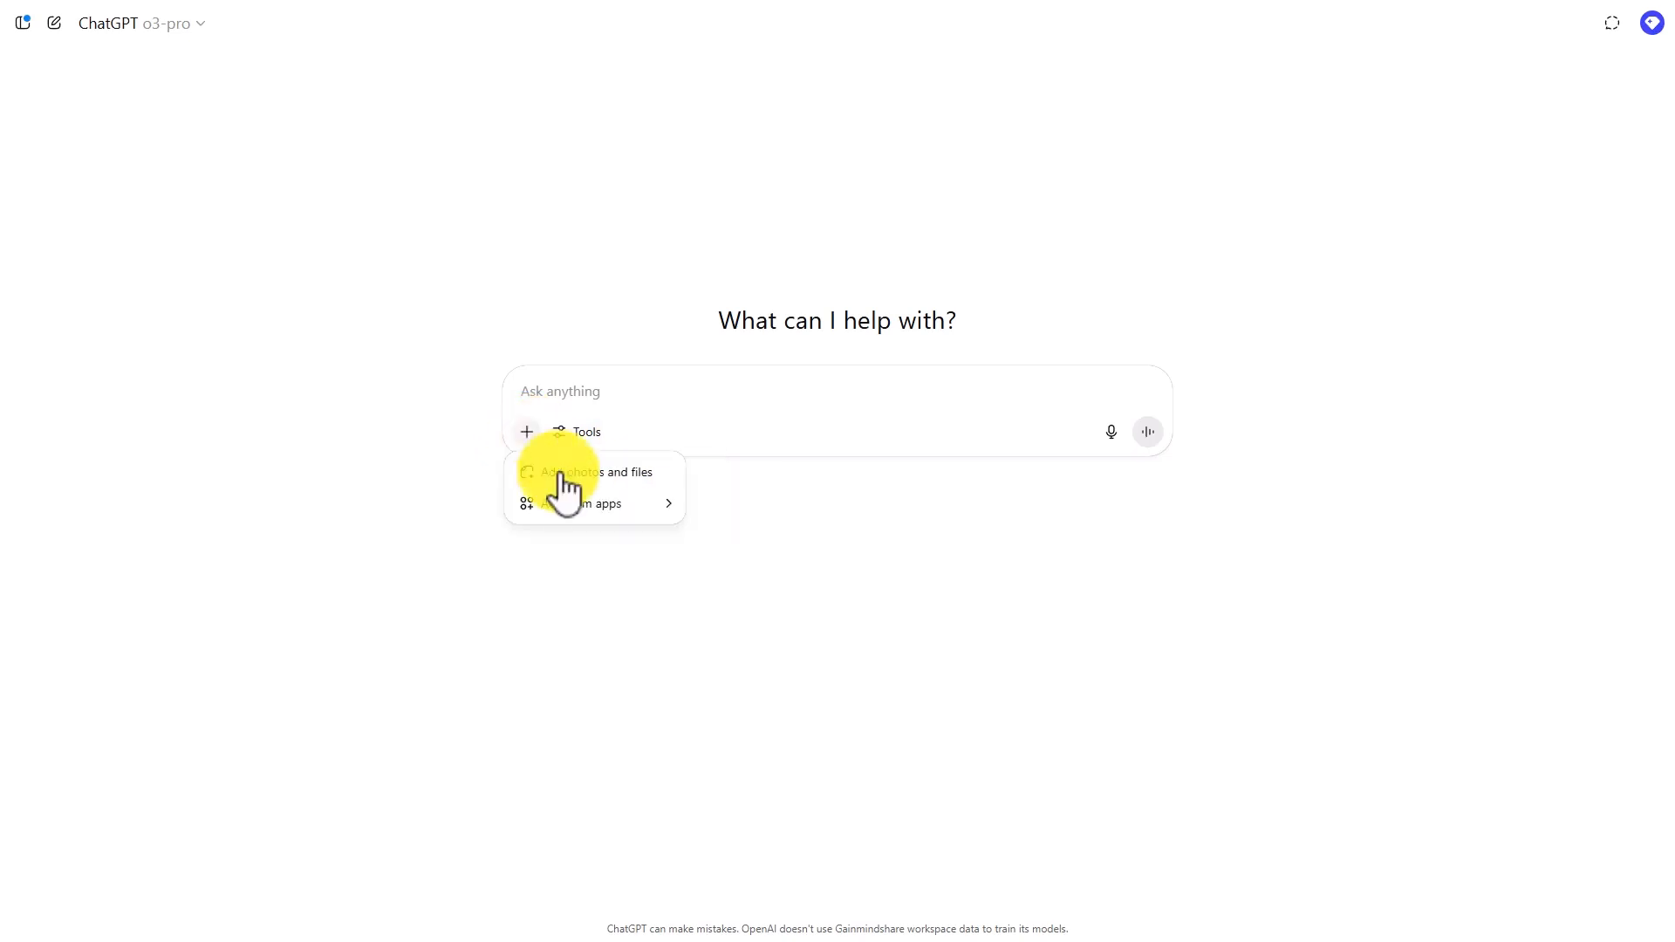
pyautogui.moveTo(589, 510)
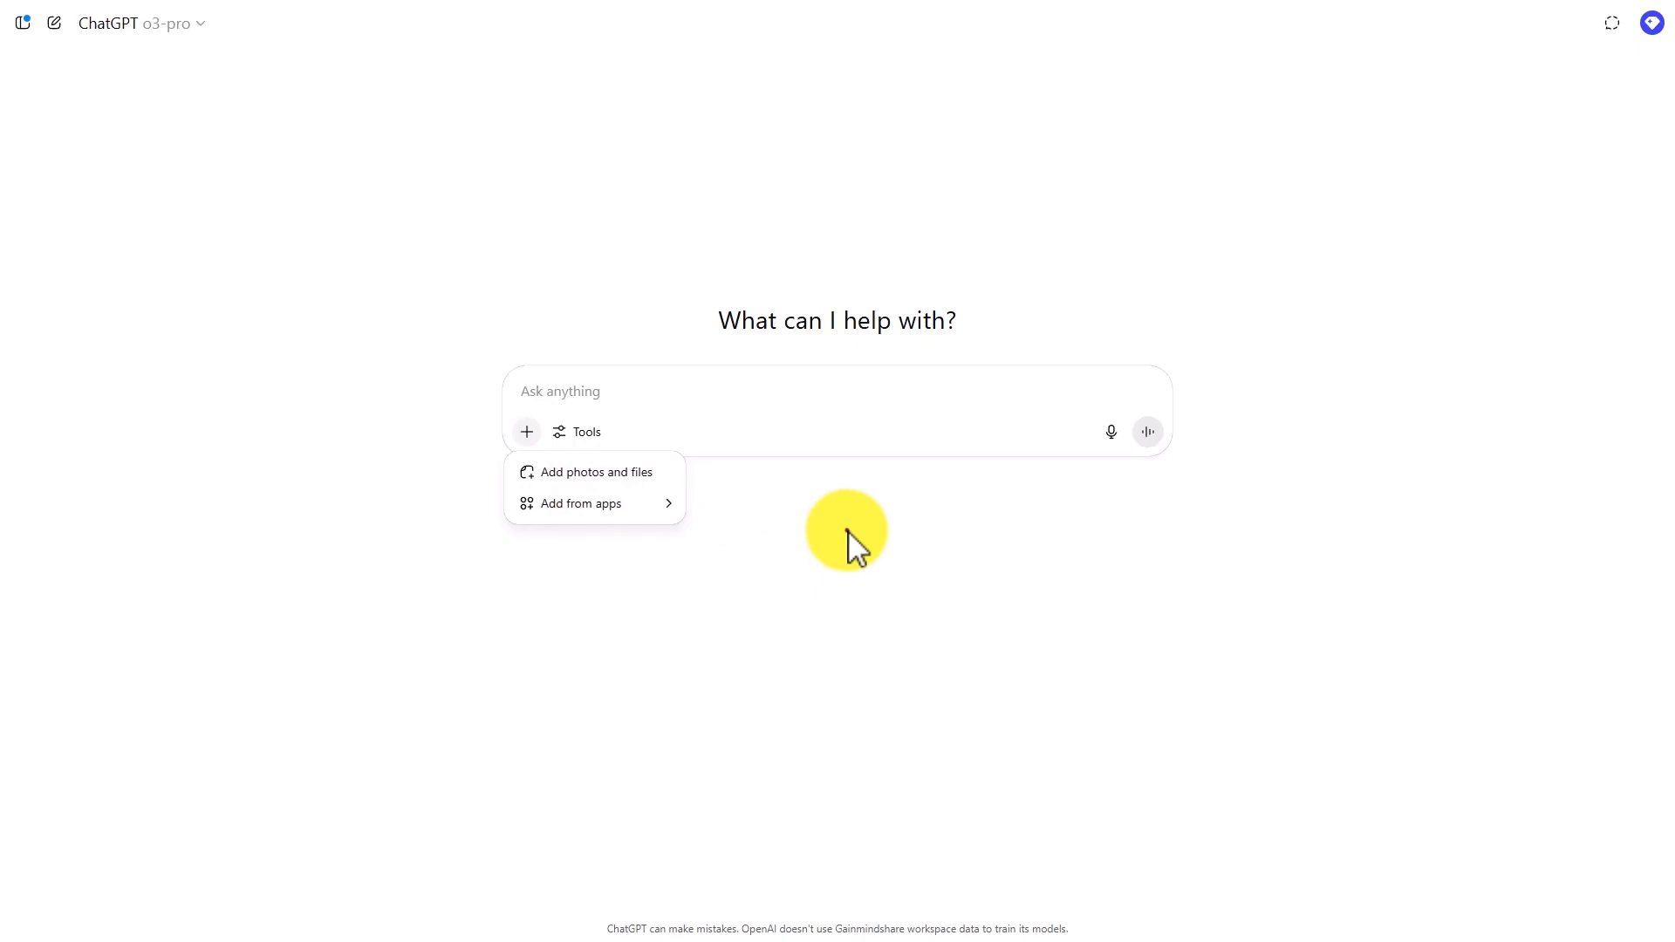
pyautogui.click(847, 531)
# Enable deep research for the chat and check the sources it can use
pyautogui.click(587, 431)
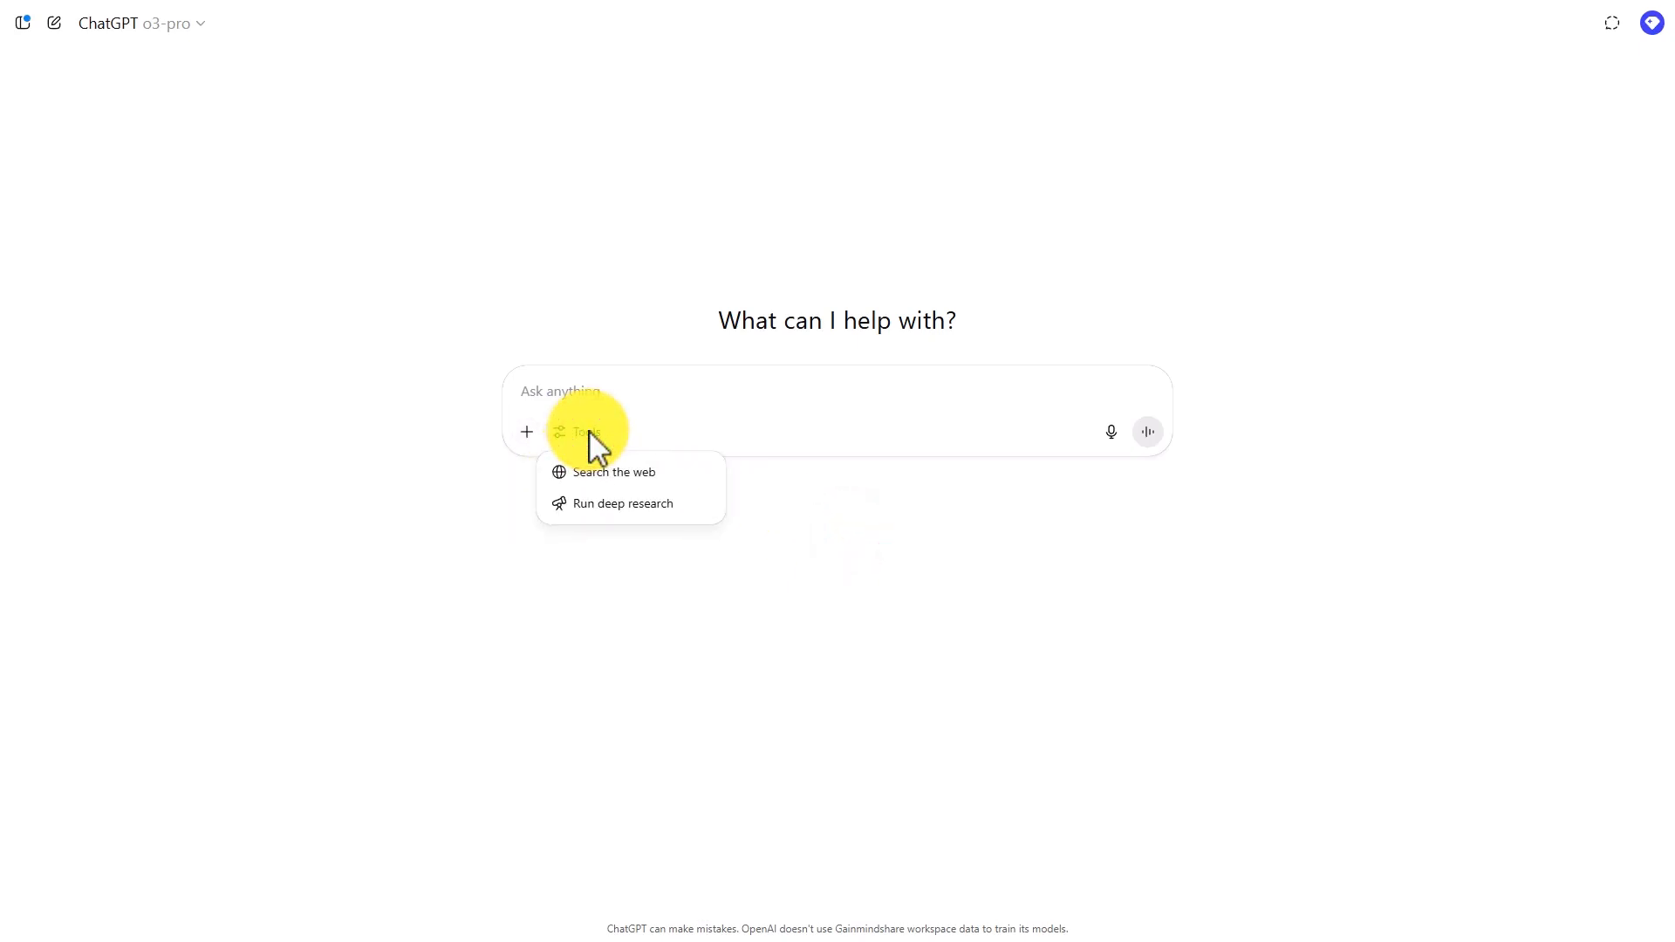
pyautogui.click(634, 504)
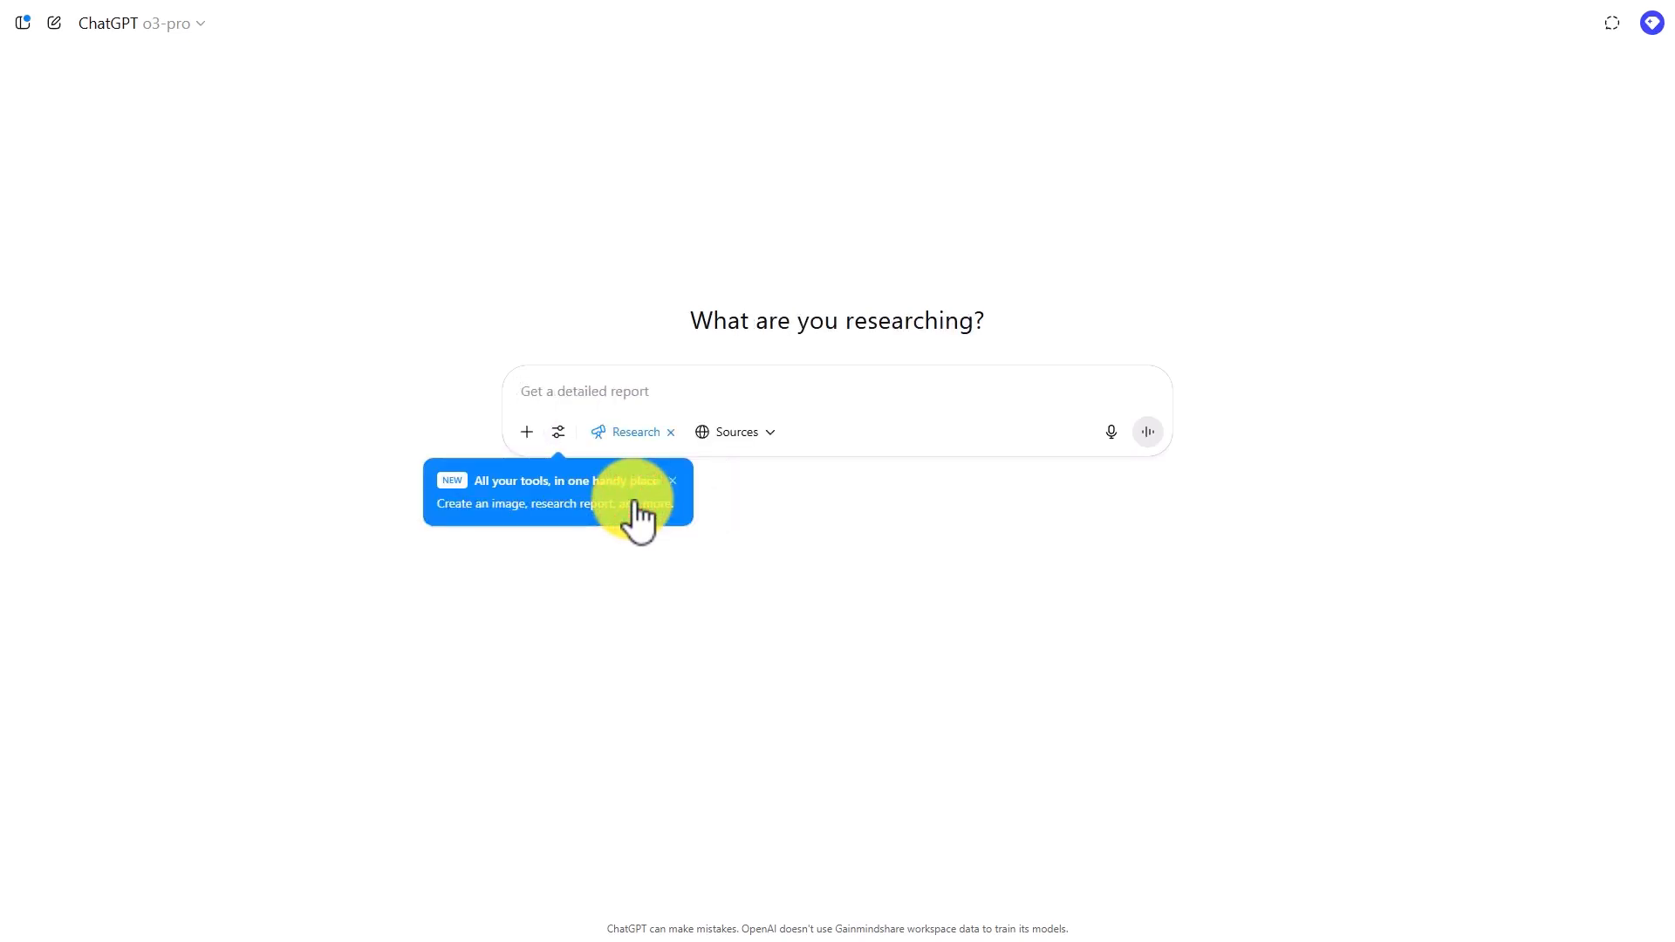
pyautogui.click(743, 434)
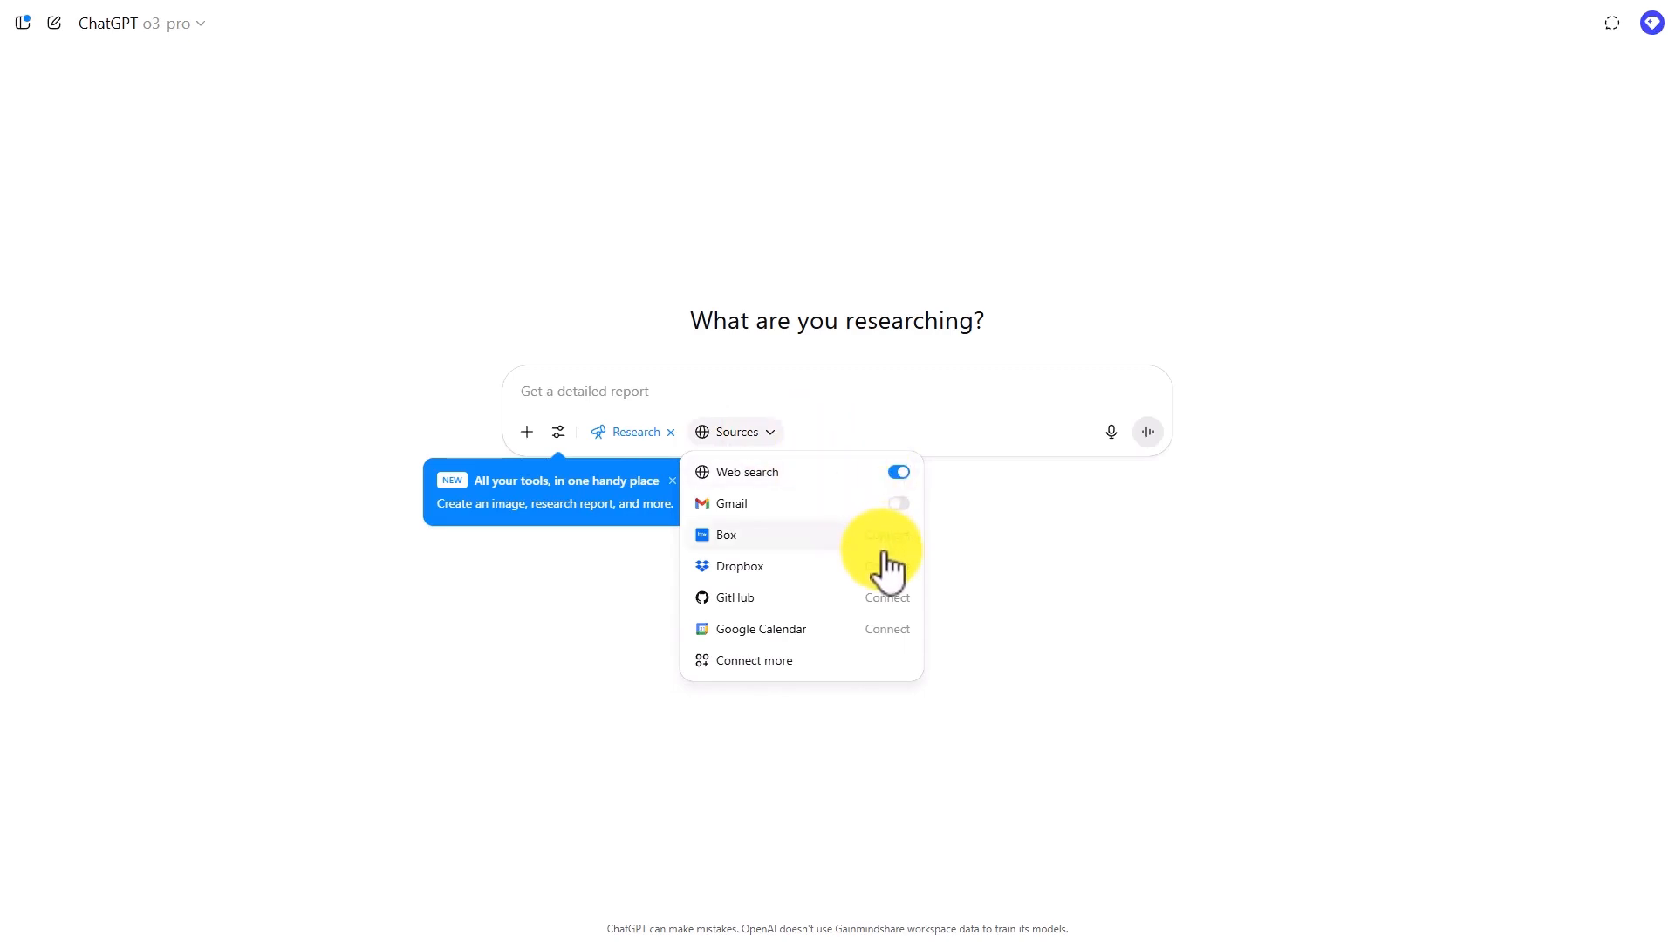
pyautogui.click(1033, 601)
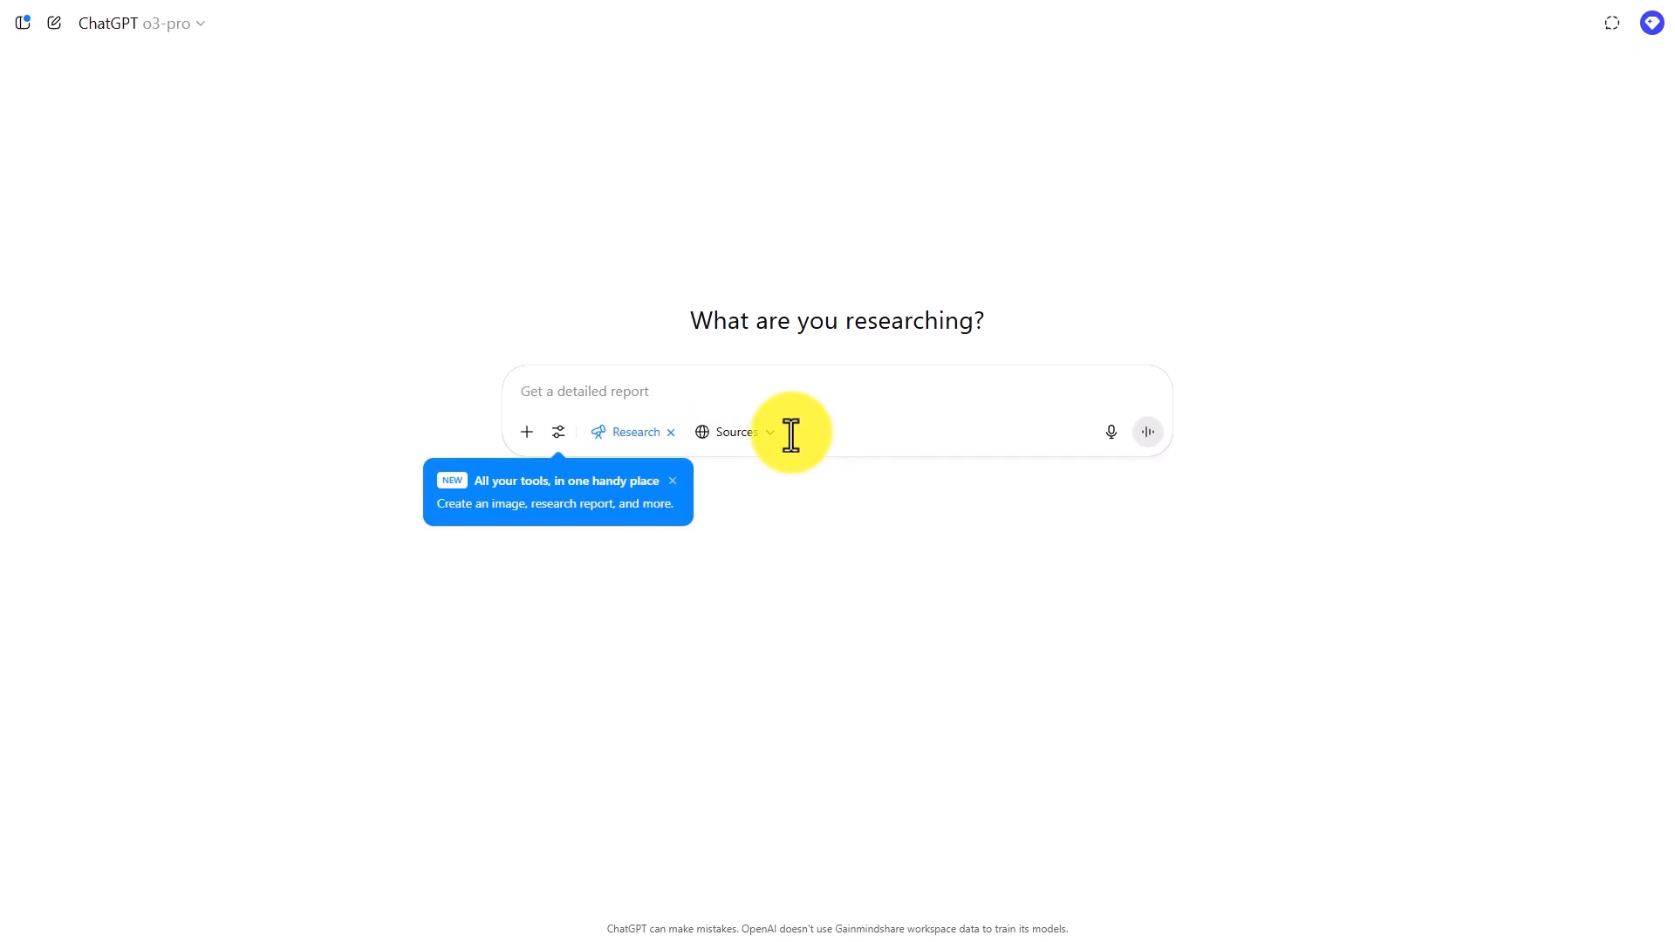
# Copy and send a report request on how the Theory of Constraints applies to solo online information and expertise marketing reliant on monthly digital product launches
pyautogui.click(630, 394)
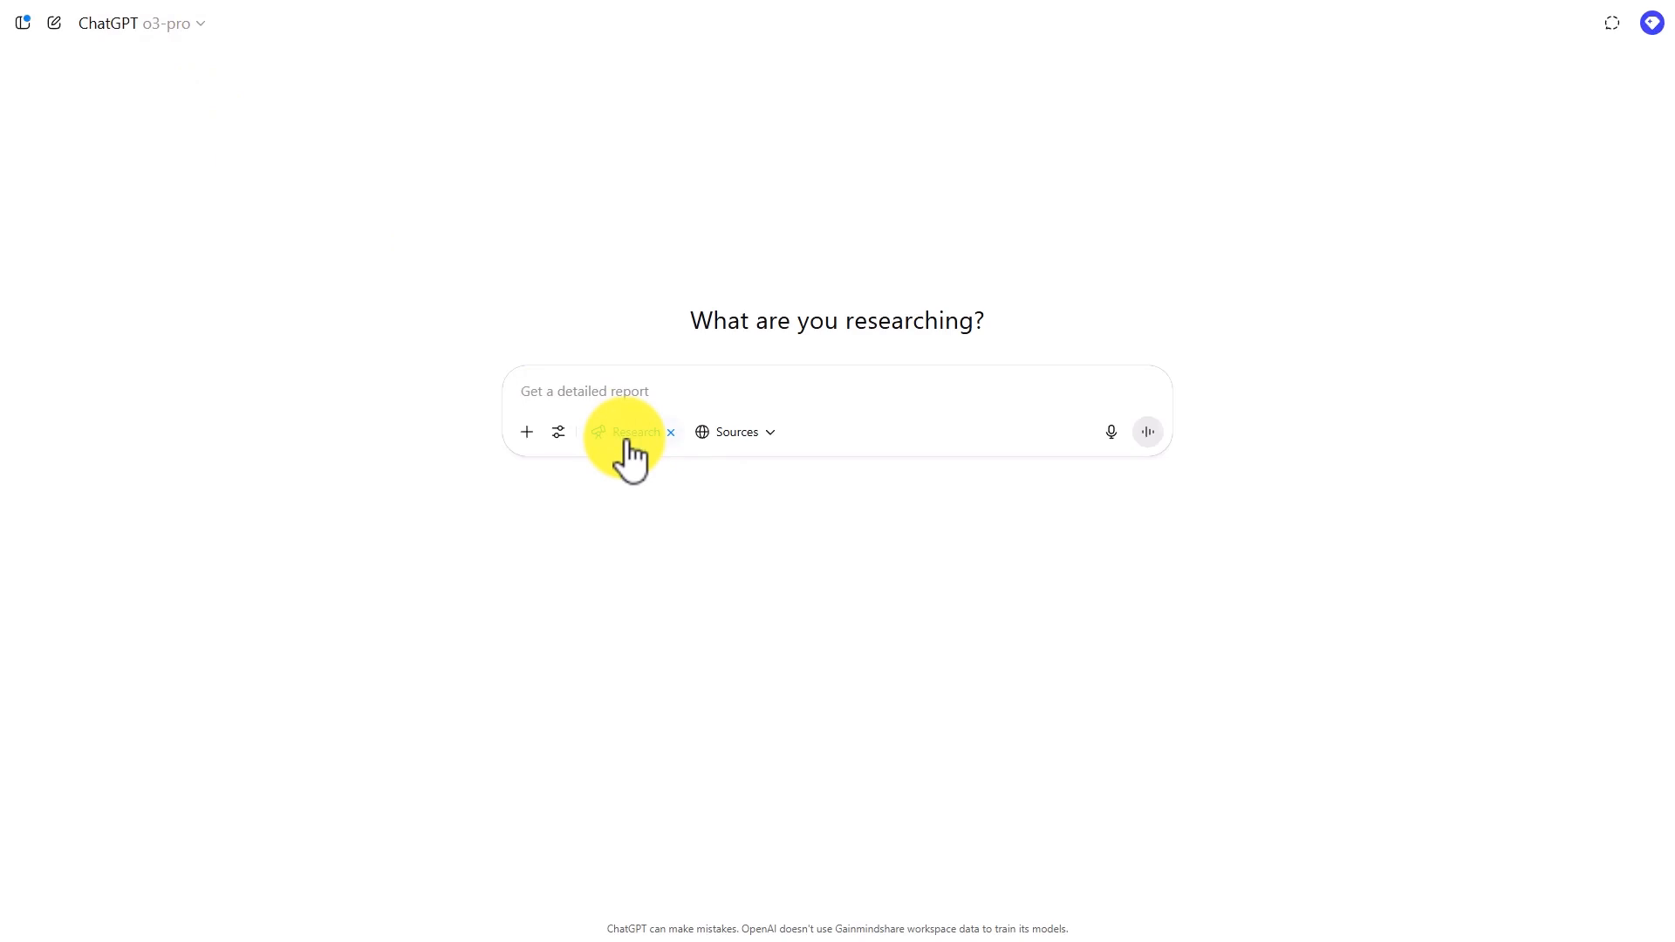
pyautogui.write('Write a report about how the Theory of Constraints applies to solo online information and expertise marketing whose revenue depends on launching digital products on a monthly basis.')
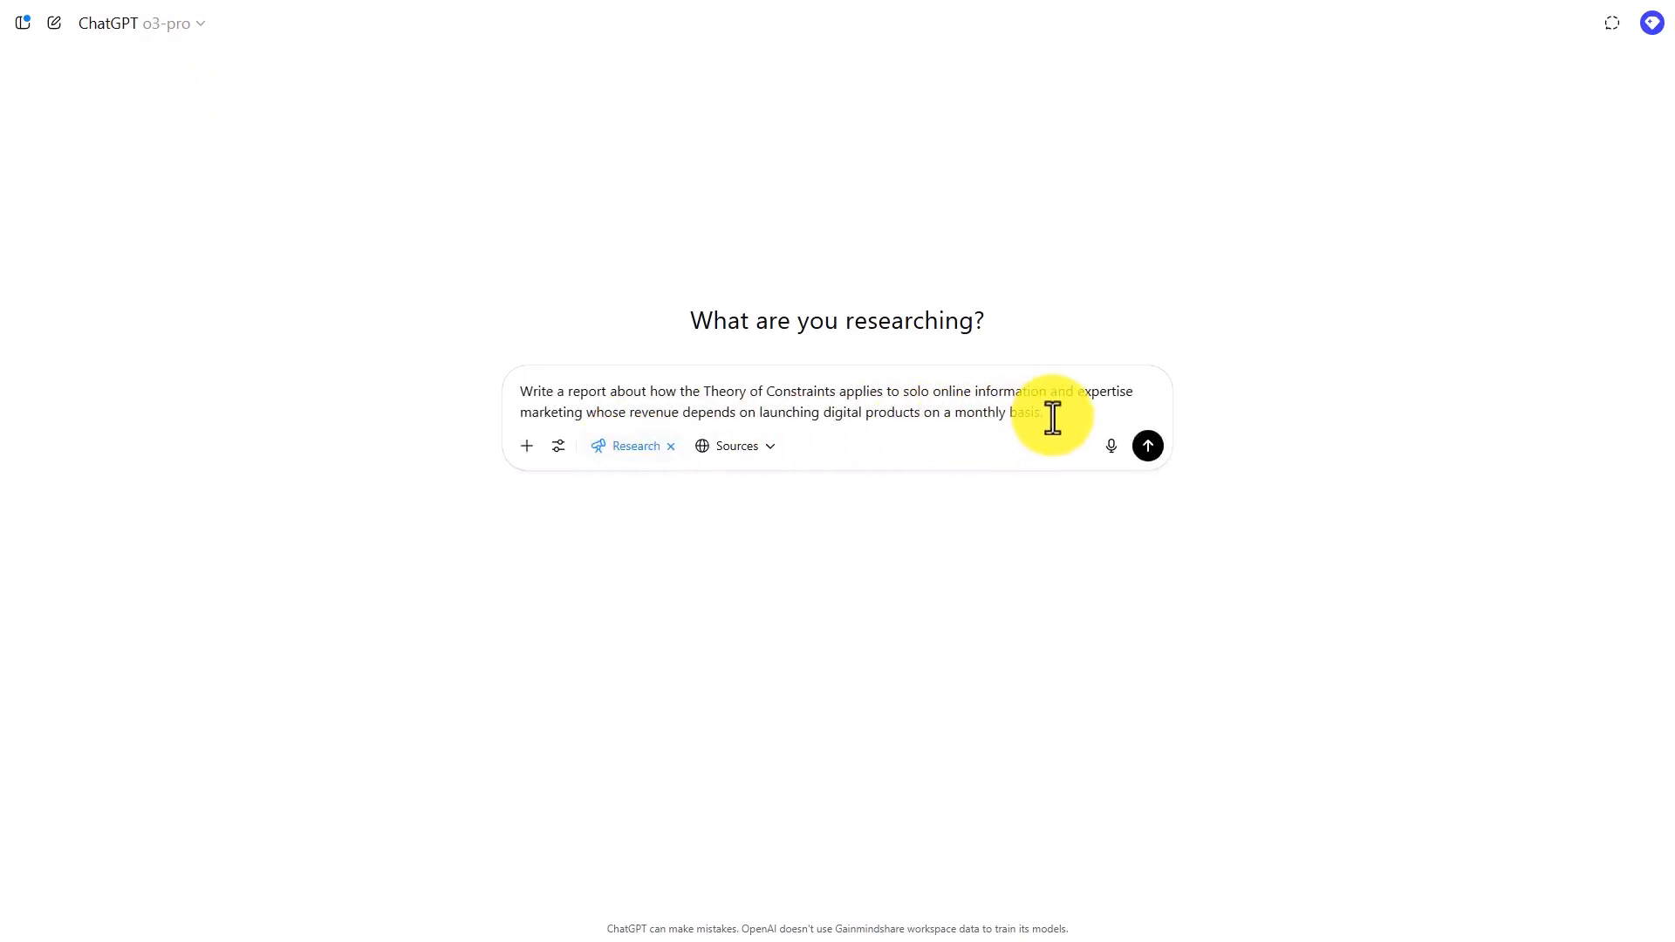
pyautogui.moveTo(1052, 417); pyautogui.dragTo(511, 395)
pyautogui.hotkey('ctrl', 'c')
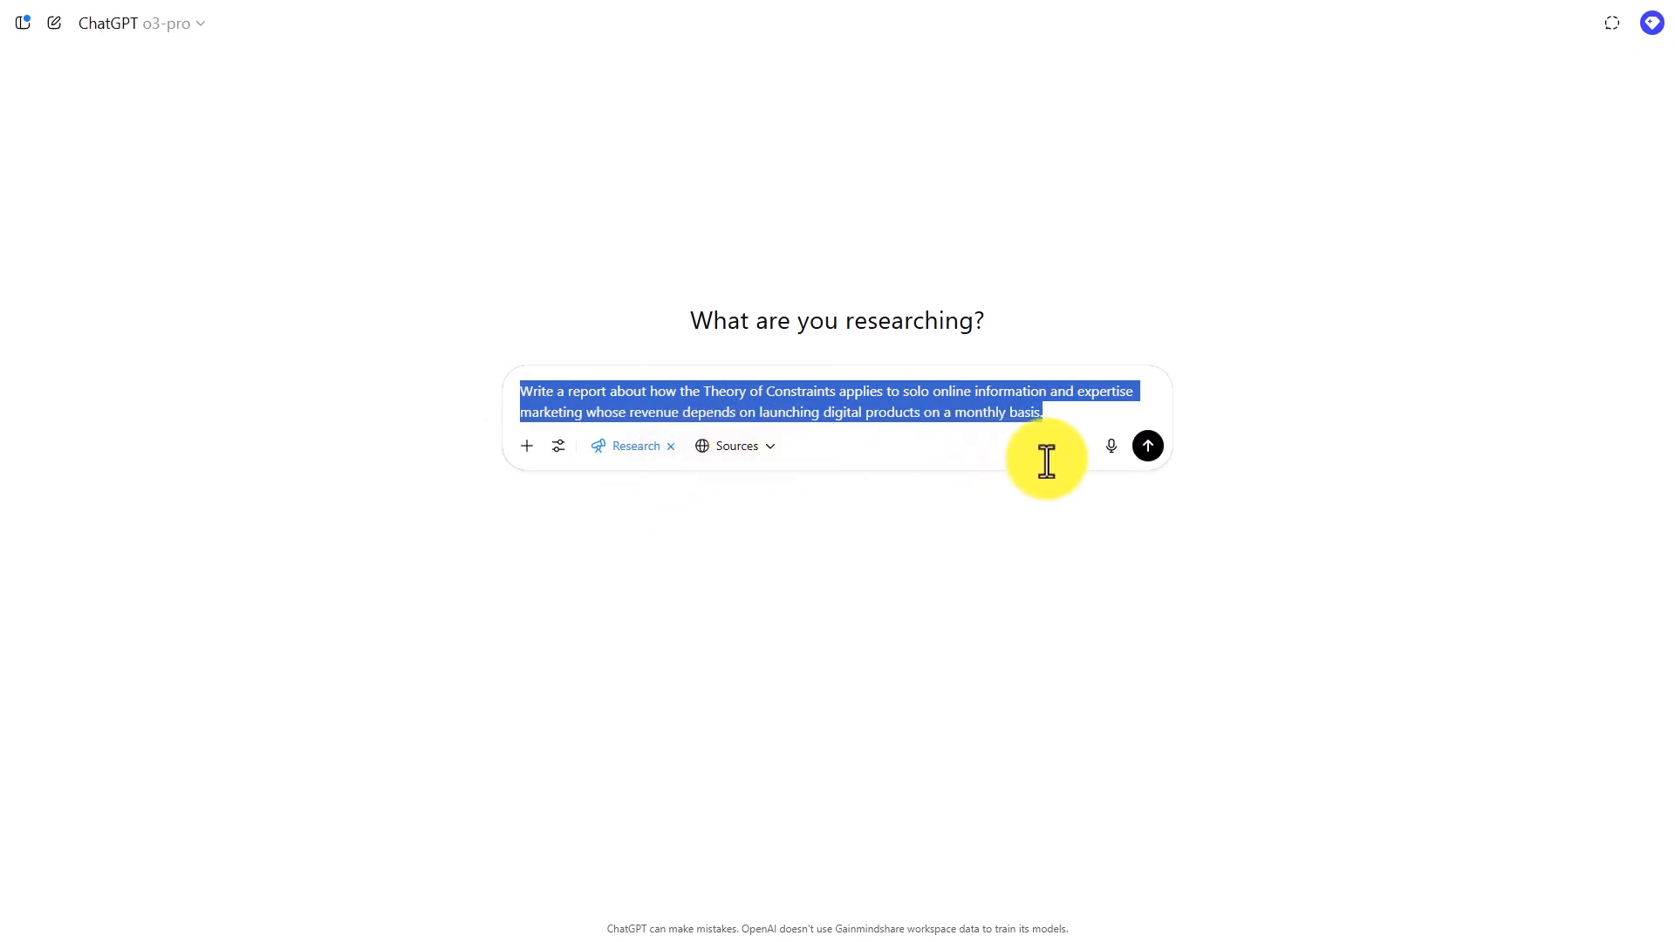
pyautogui.click(1145, 450)
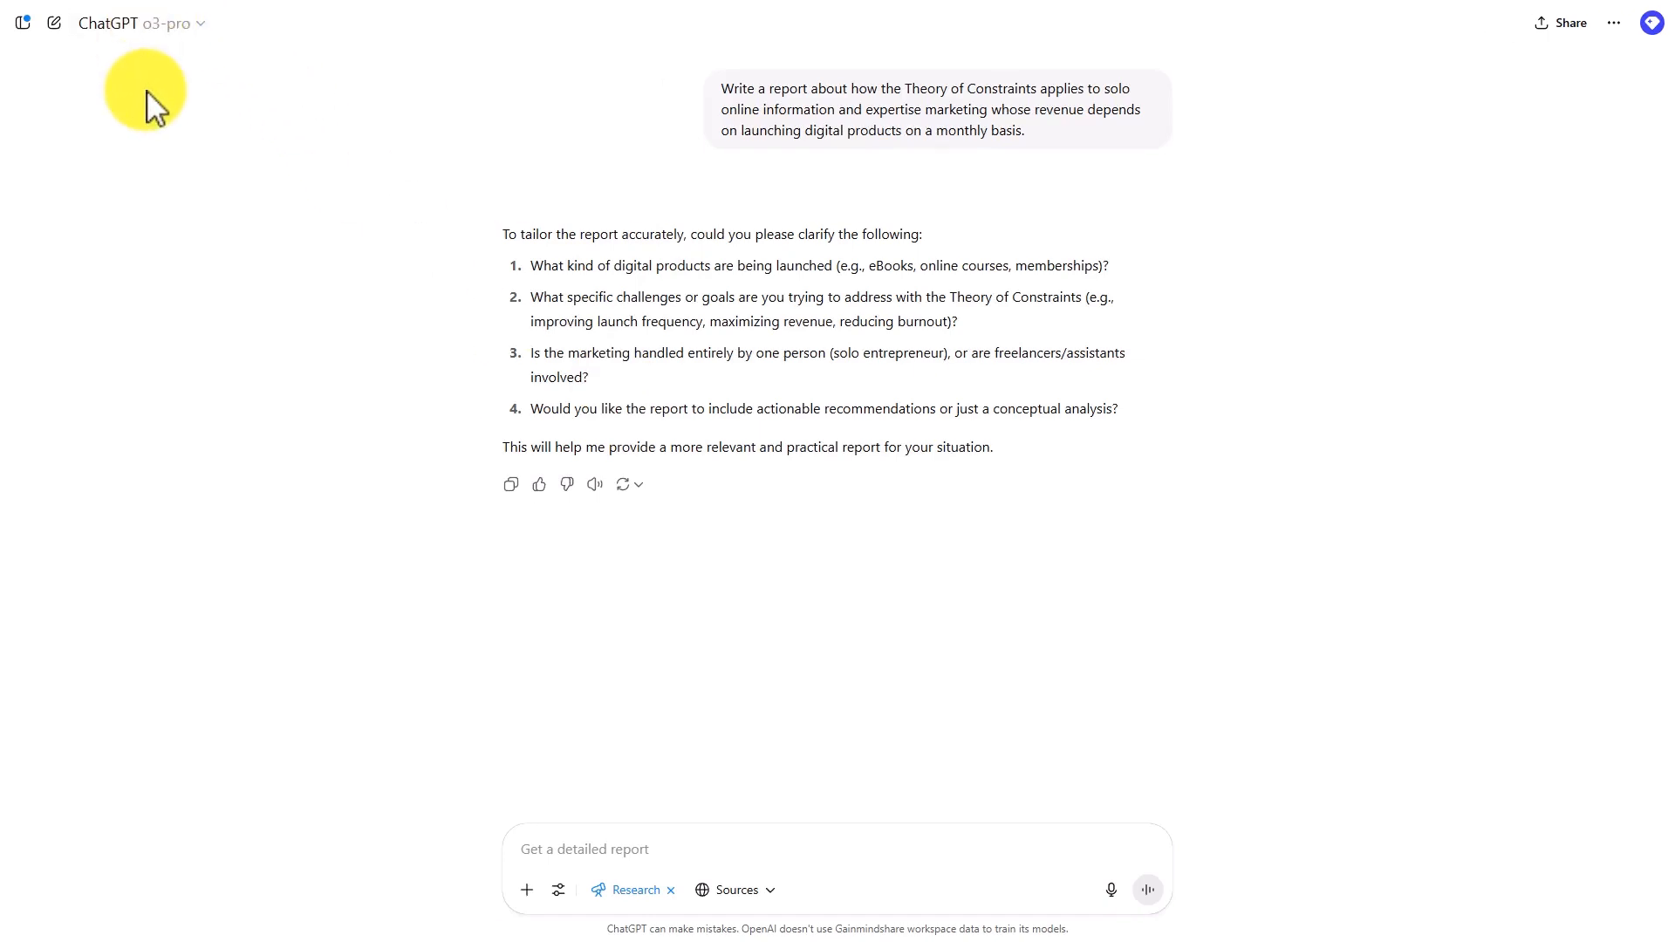
# Reply with AI video courses, increasing launch frequency, maximizing revenue, one person, and actionable recommendations plus conceptual analysis; send it and bring up the Clock stopwatch
pyautogui.write('1.) Online technical marketing video courses teaching now to use AI.  2. Increasing launch frequency, maximizing revenue  3. One Person.  4. Actionable recomendations + conceptual analysis (both.')
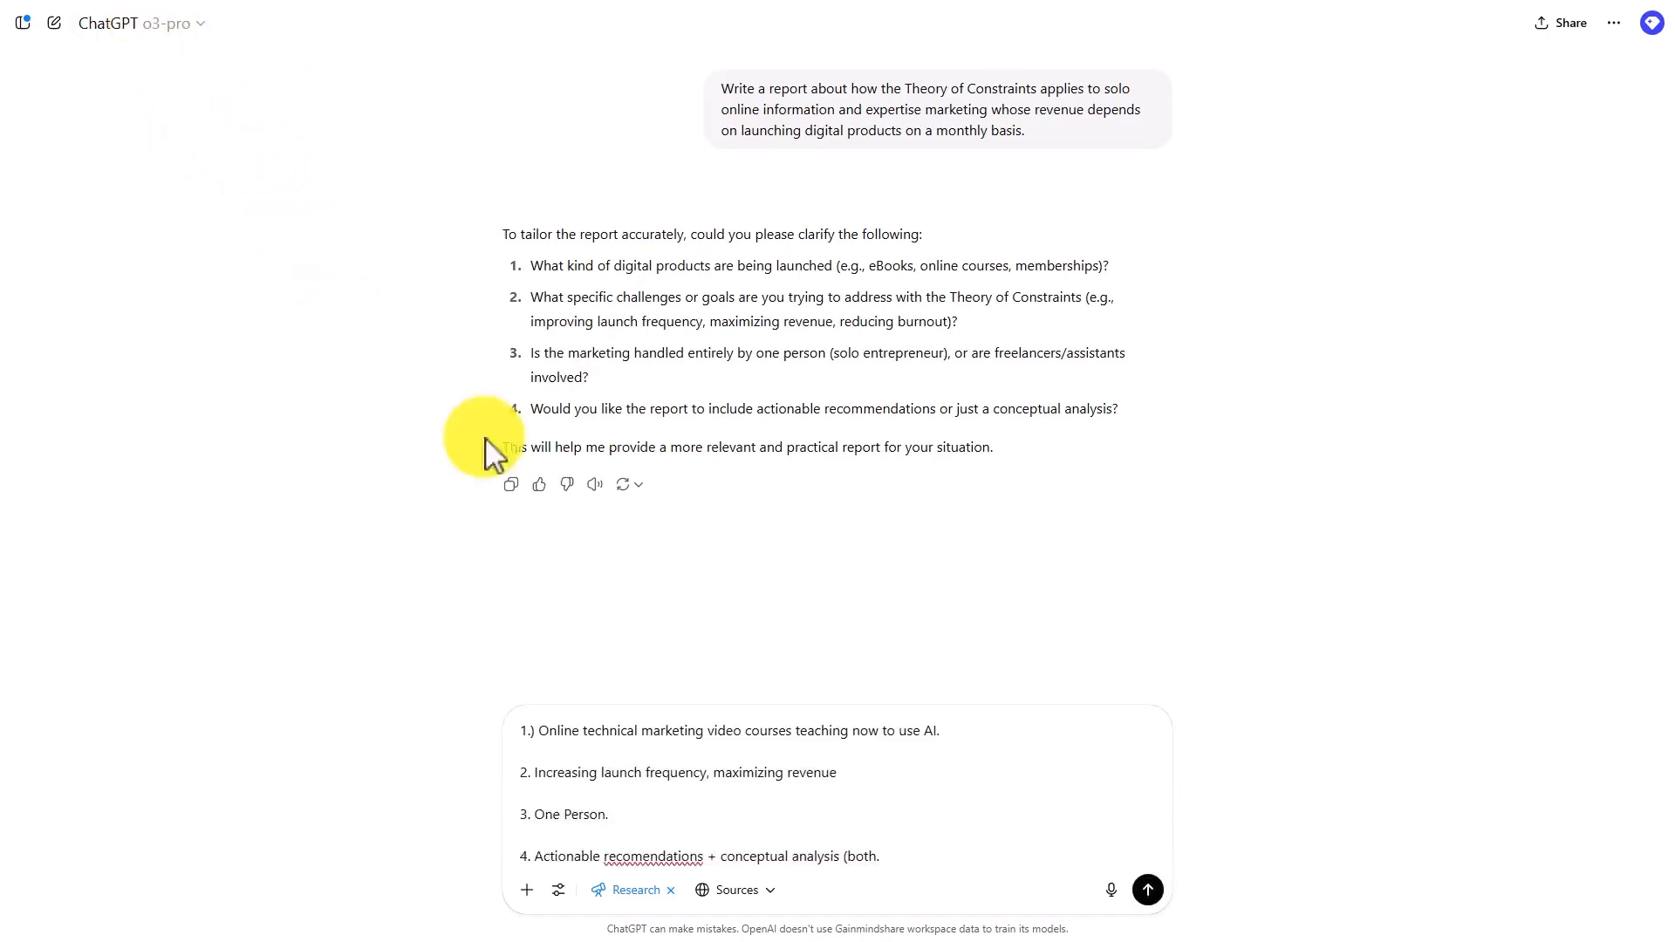
pyautogui.click(1147, 890)
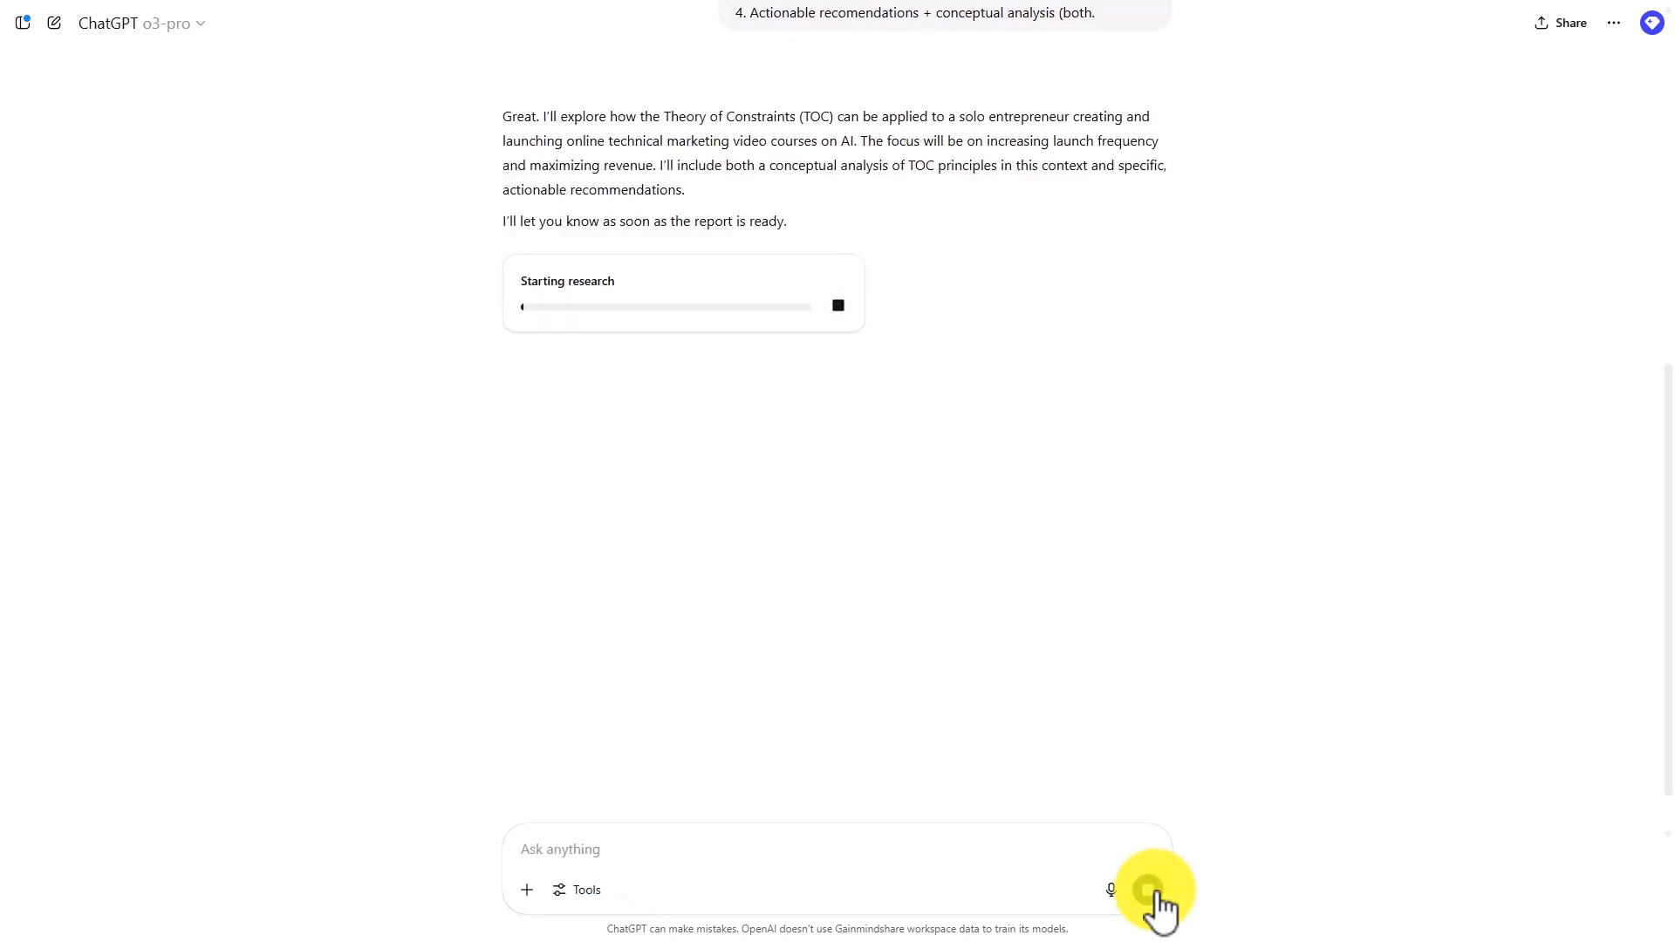
pyautogui.hotkey('alt', 'Tab')
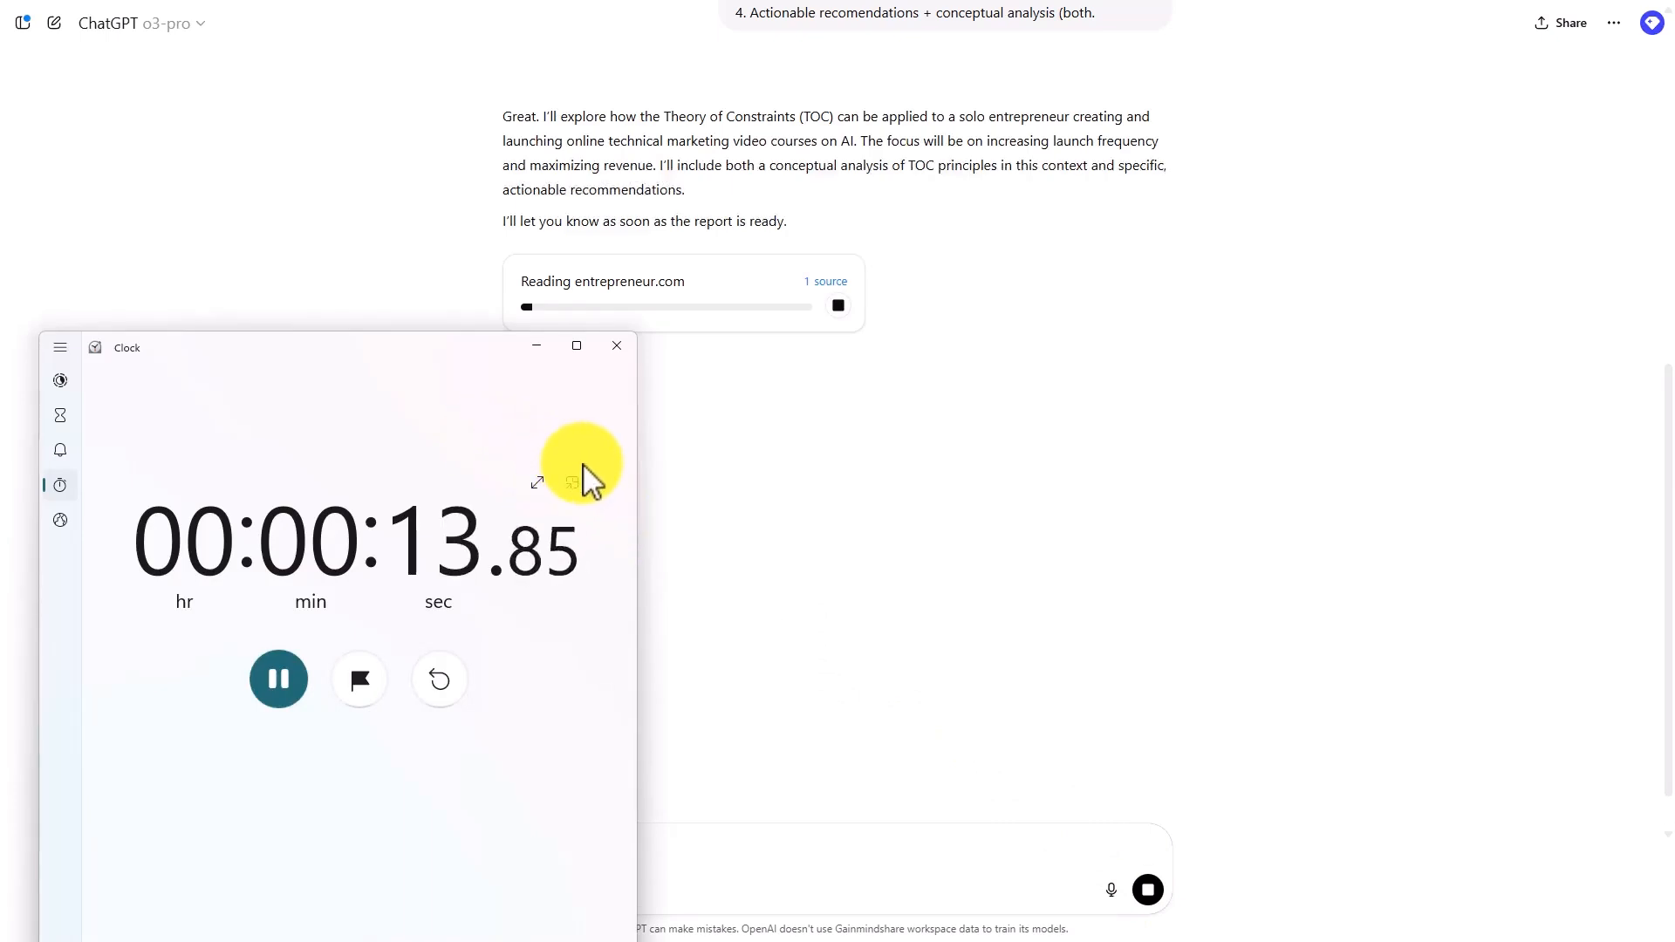
# Switch to the second ChatGPT window using 4o, enable deep research, and submit the copied Theory of Constraints prompt
pyautogui.hotkey('alt', 'Tab')
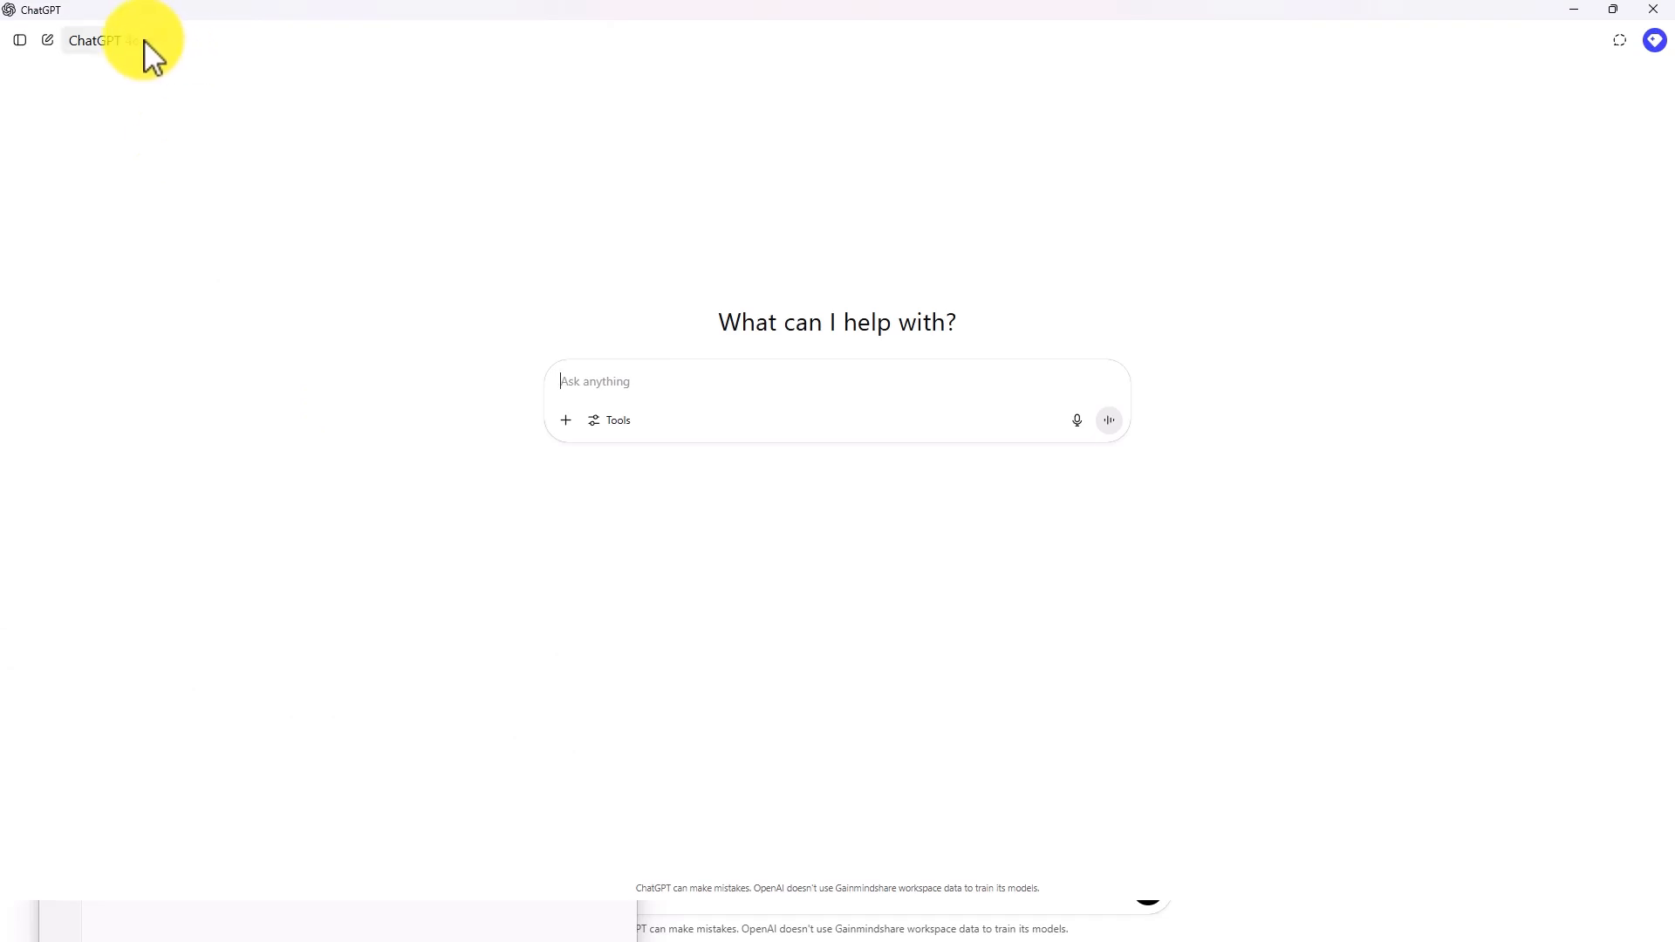
pyautogui.click(614, 421)
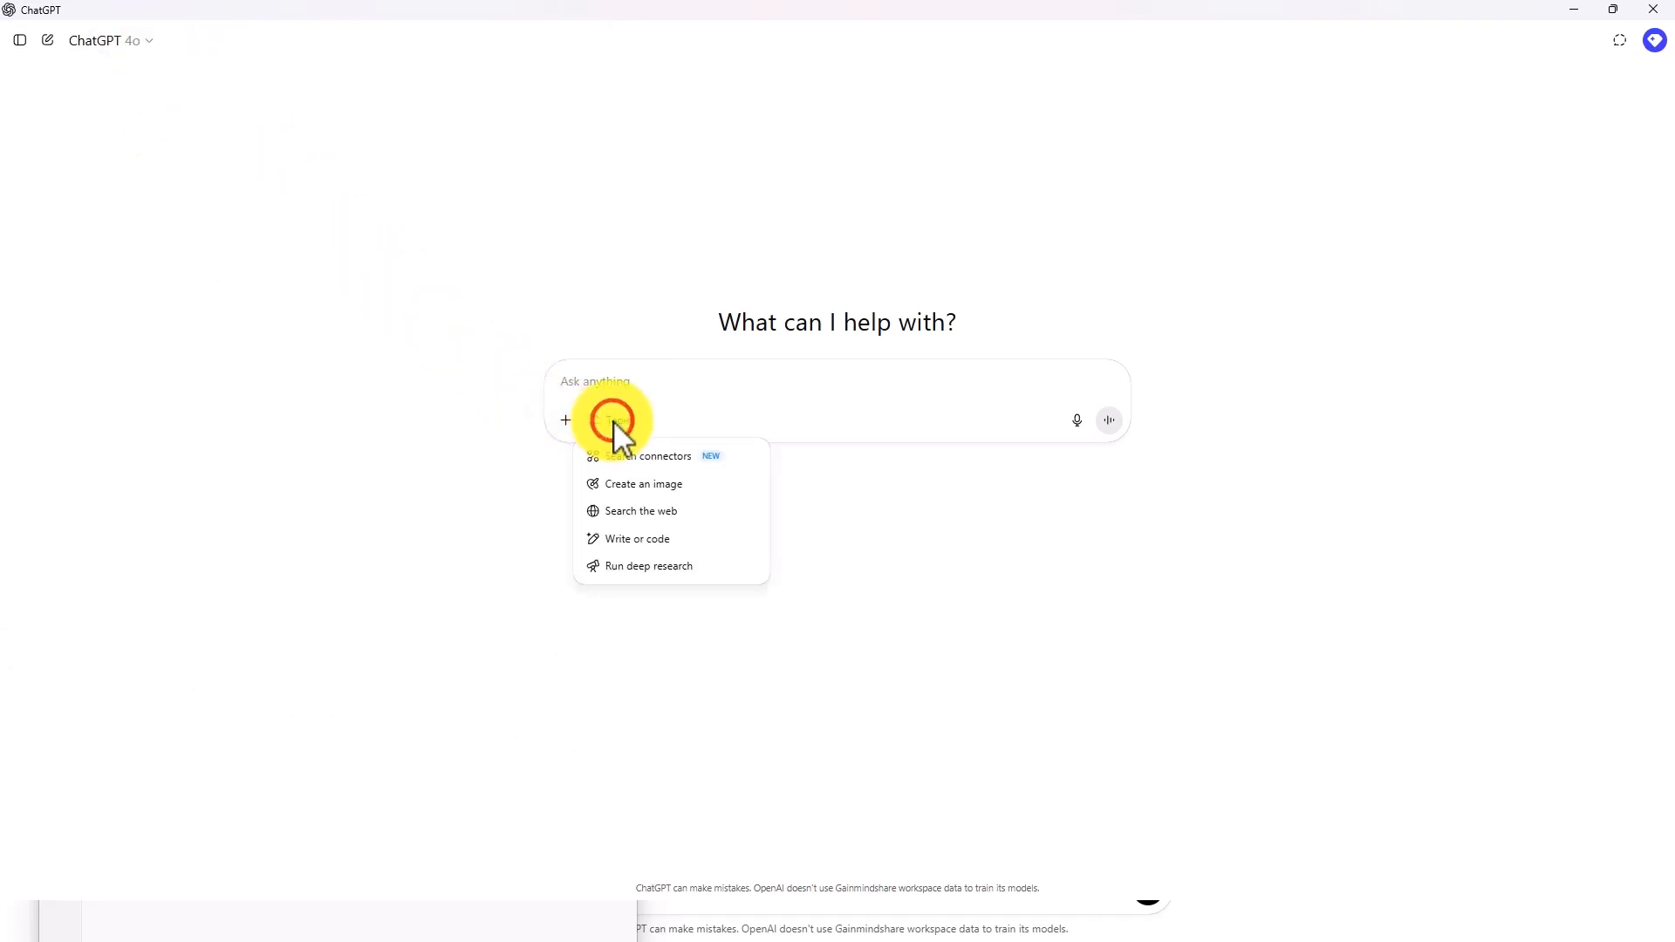
pyautogui.click(685, 567)
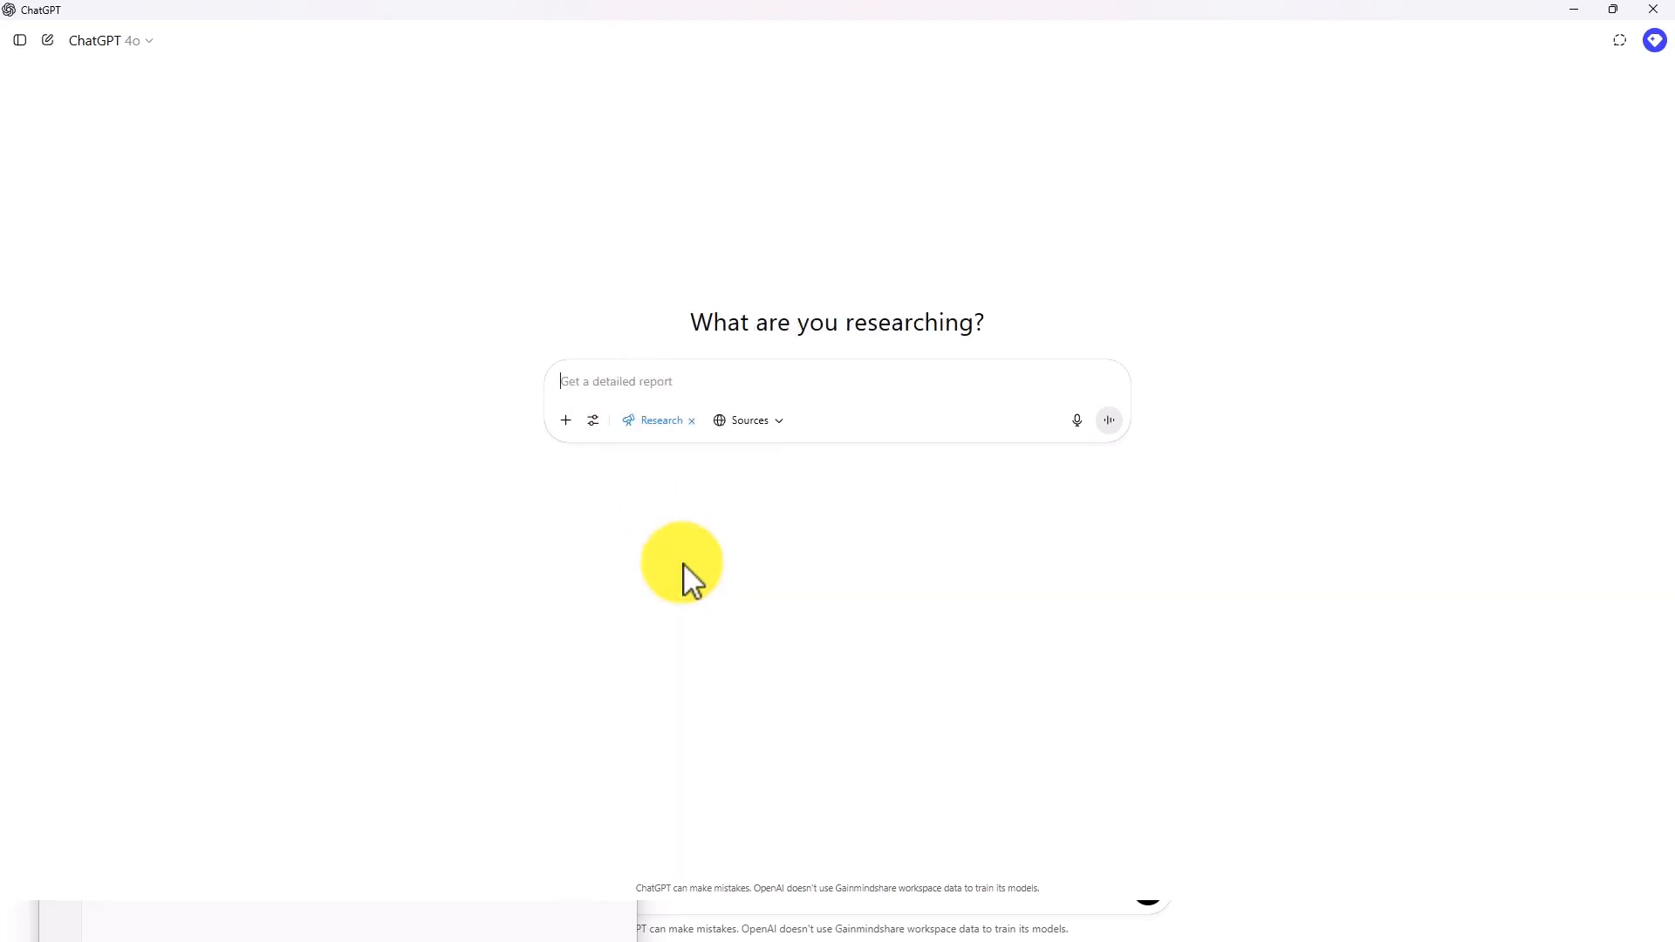
pyautogui.click(806, 390)
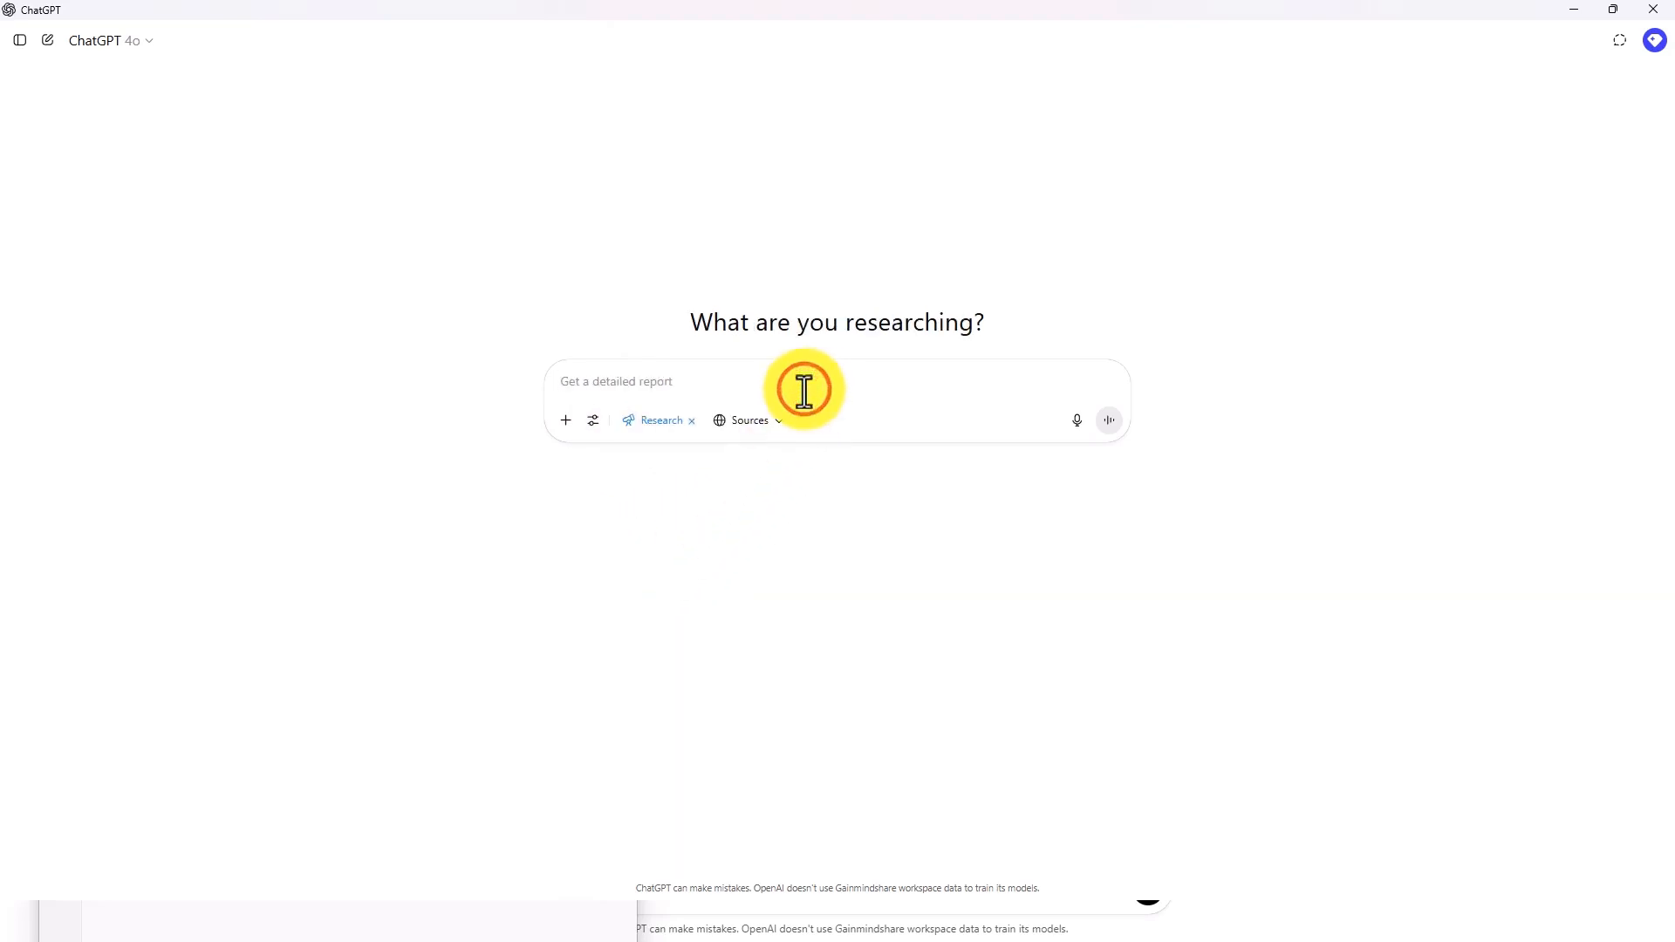
pyautogui.hotkey('ctrl', 'v')
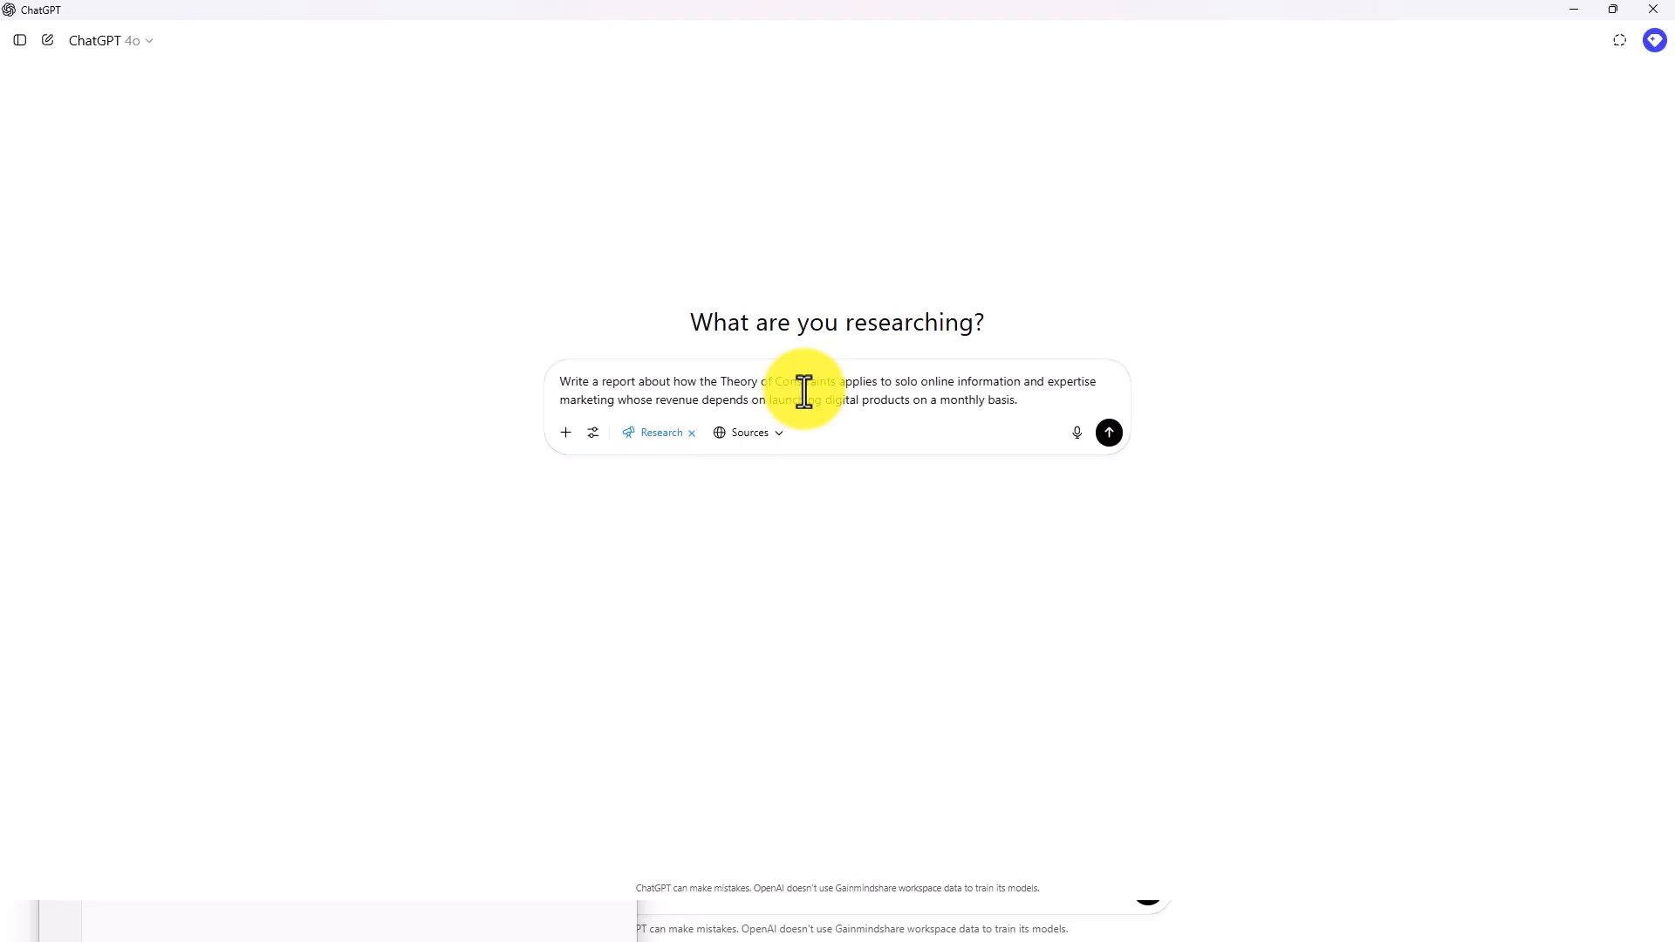
pyautogui.click(1106, 434)
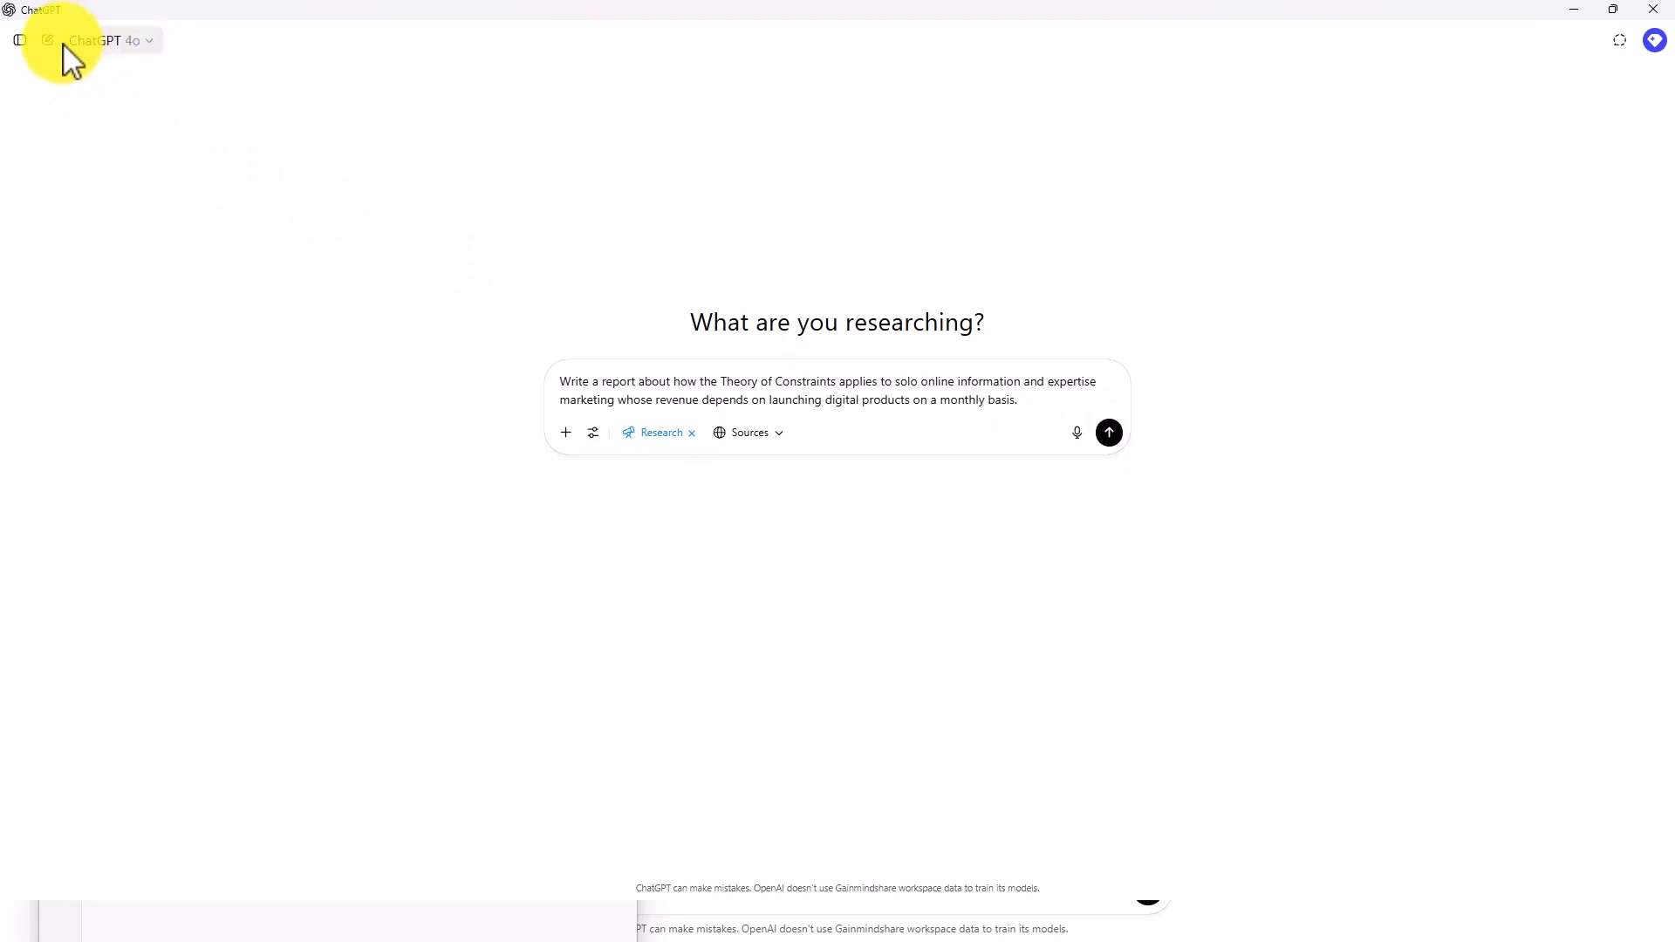
pyautogui.click(1107, 436)
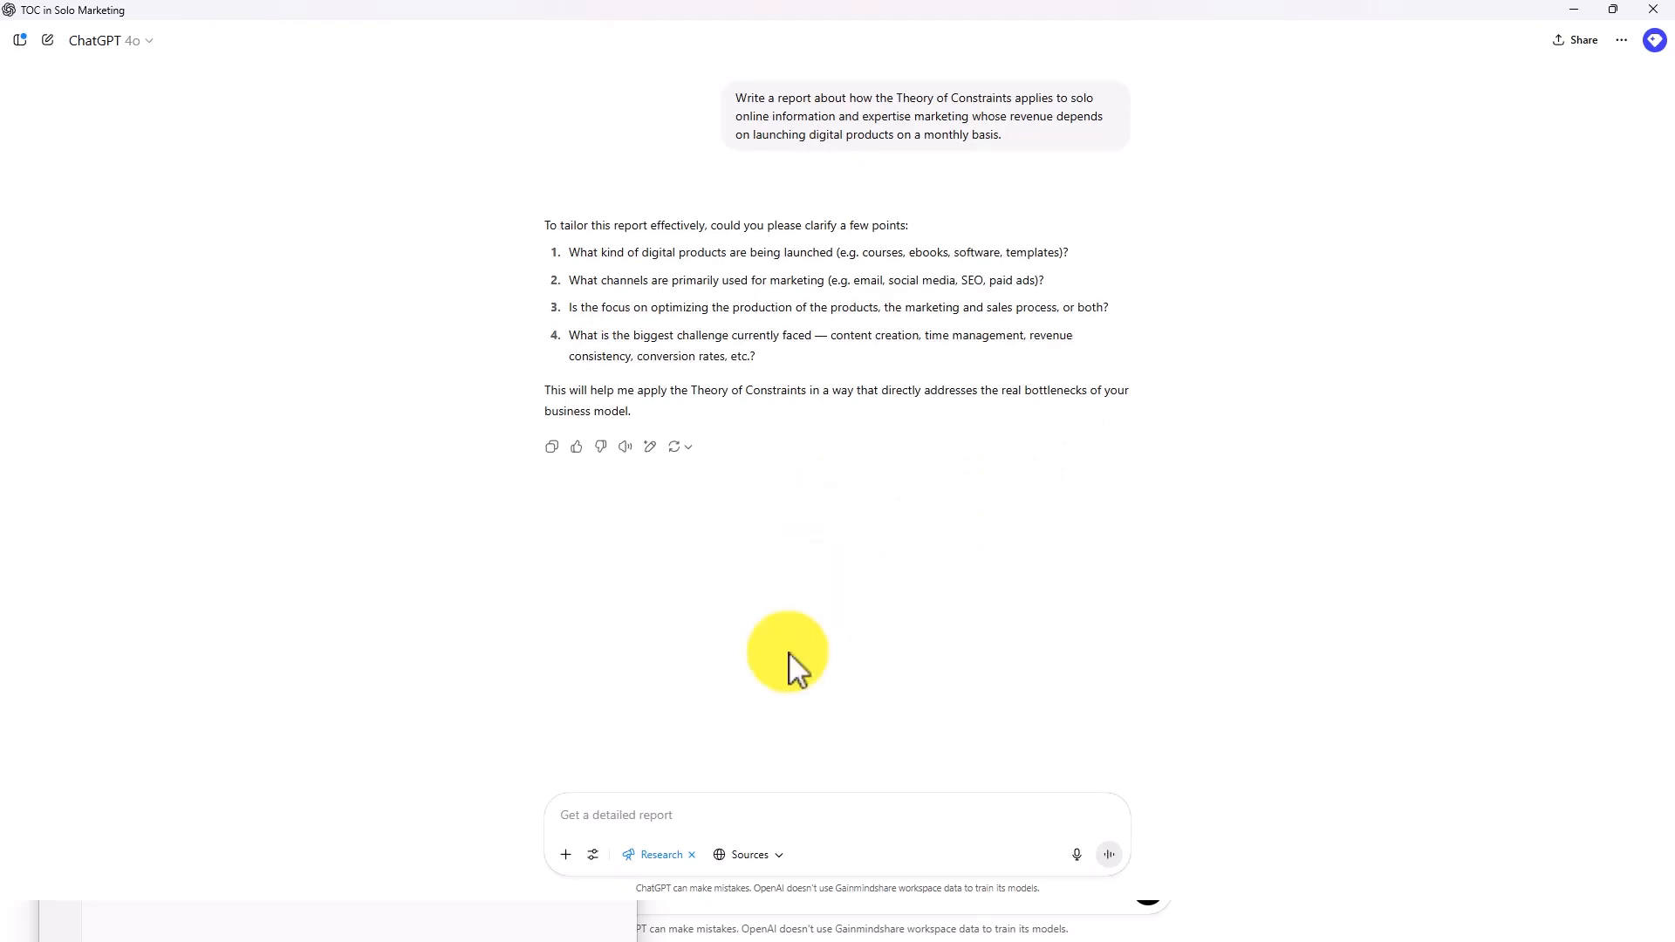
# Answer the 4o questions with video courses, affiliate traffic from list promoters, optimizing production and sales, and regularly finding good topics that sell; send the reply
pyautogui.click(606, 821)
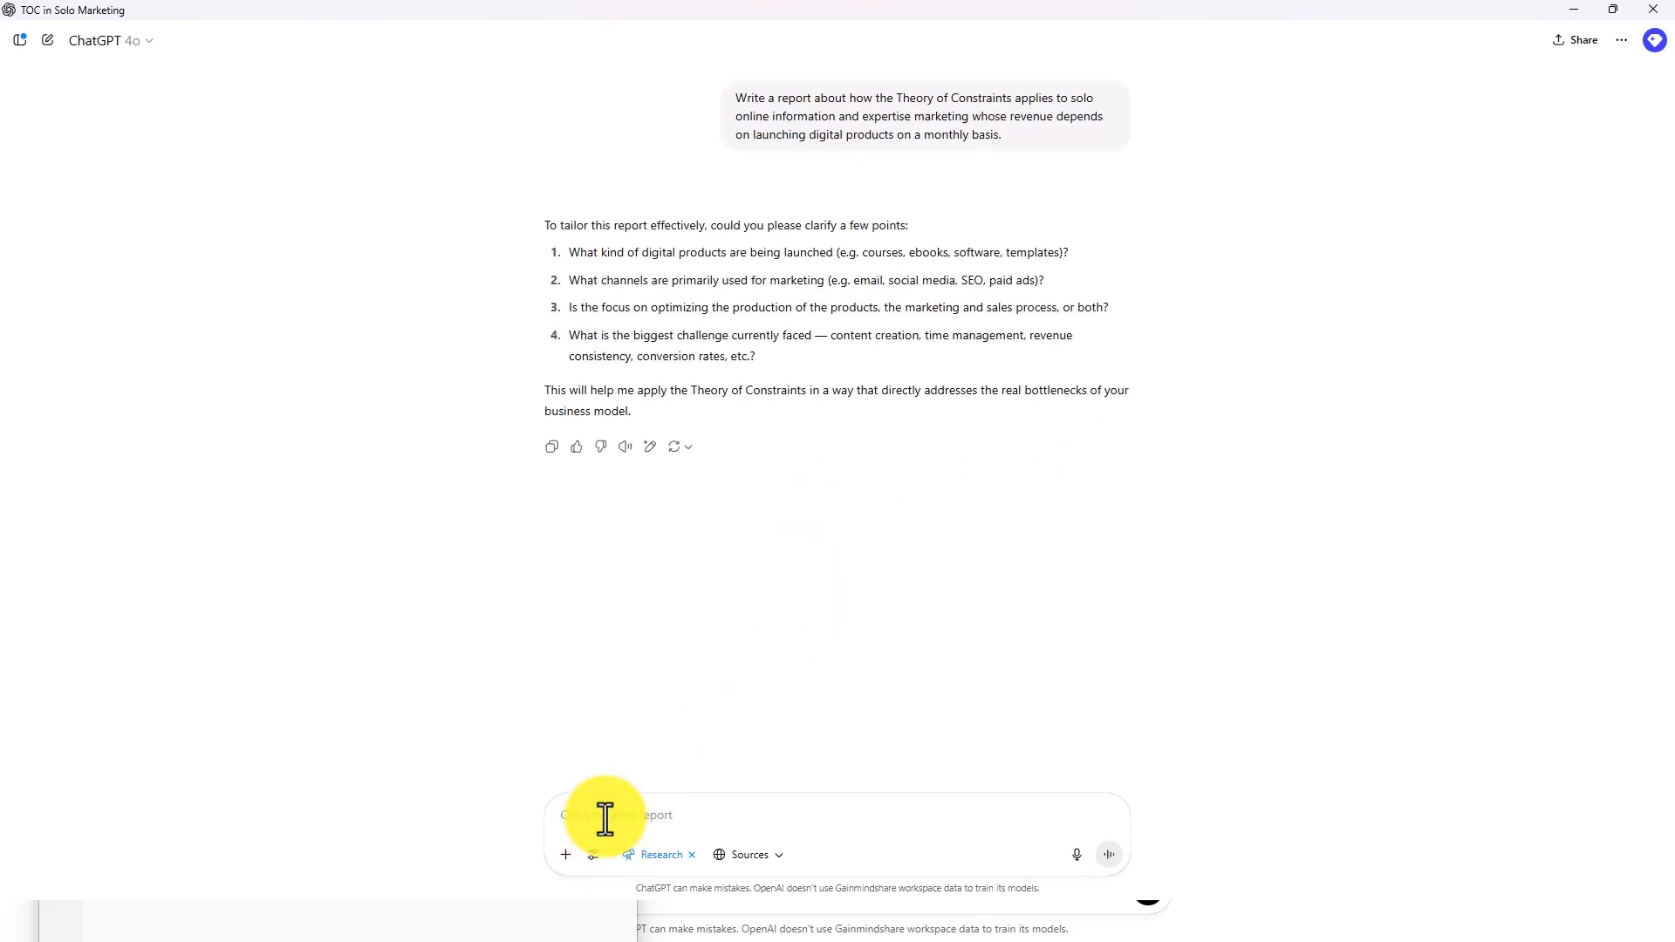
pyautogui.write('1.) Video courses  2) Affiliate traffic from individuals that promote to their list  3) Optimizing production and sales  4) Finding good topics on a regular basis that sell')
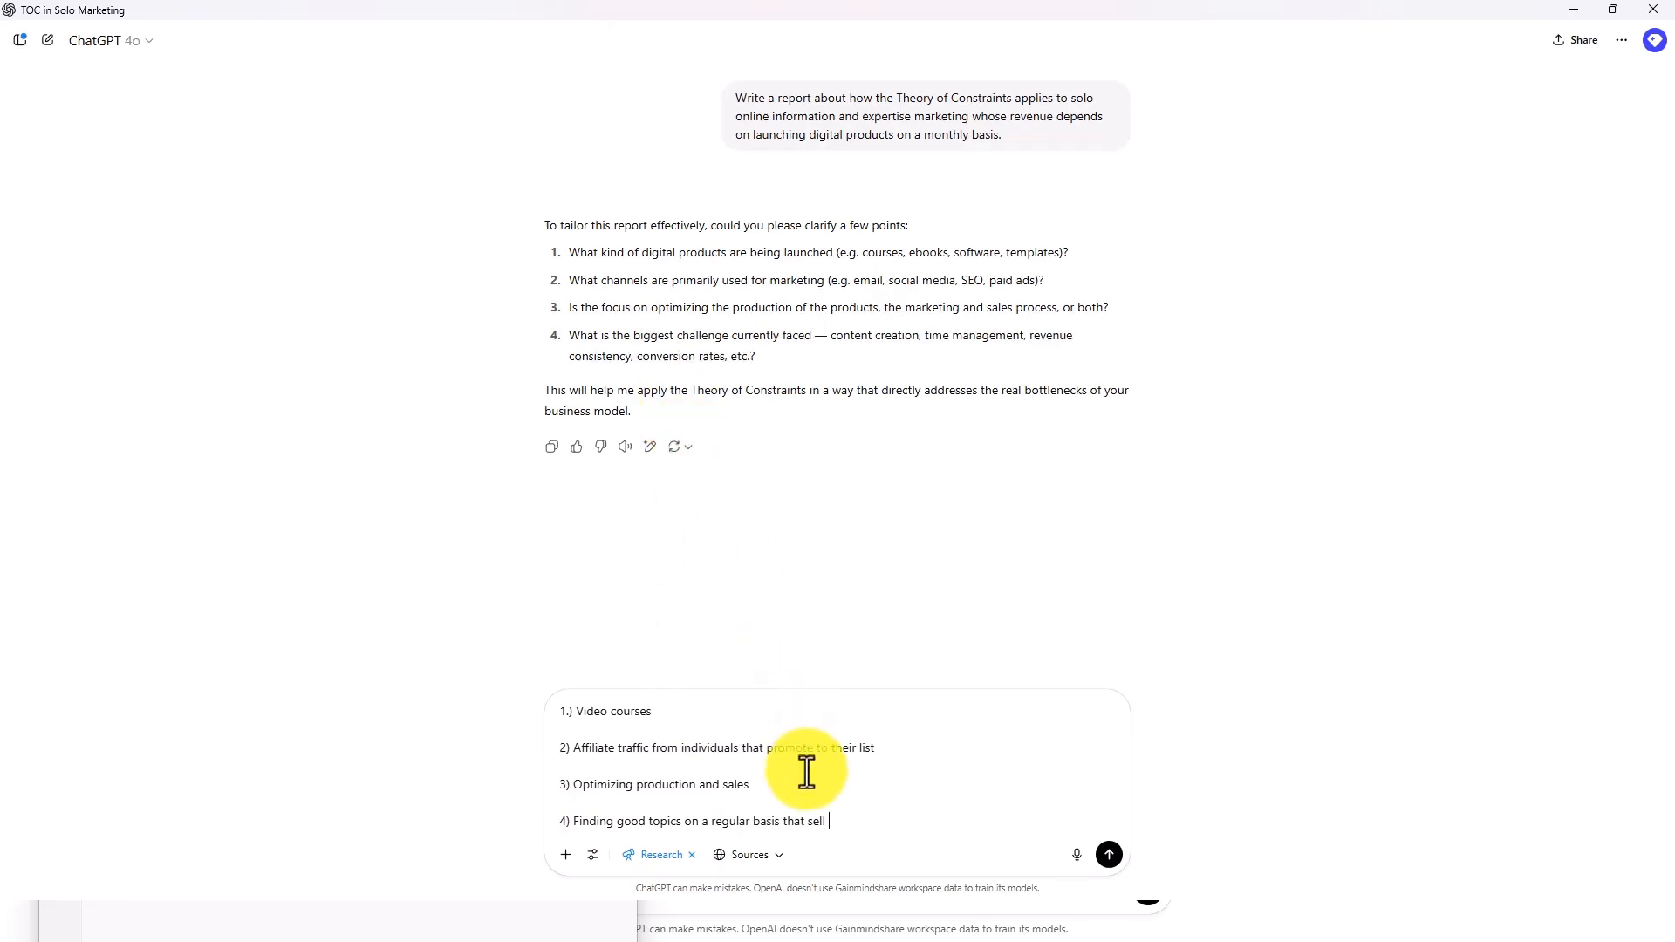
pyautogui.click(1109, 853)
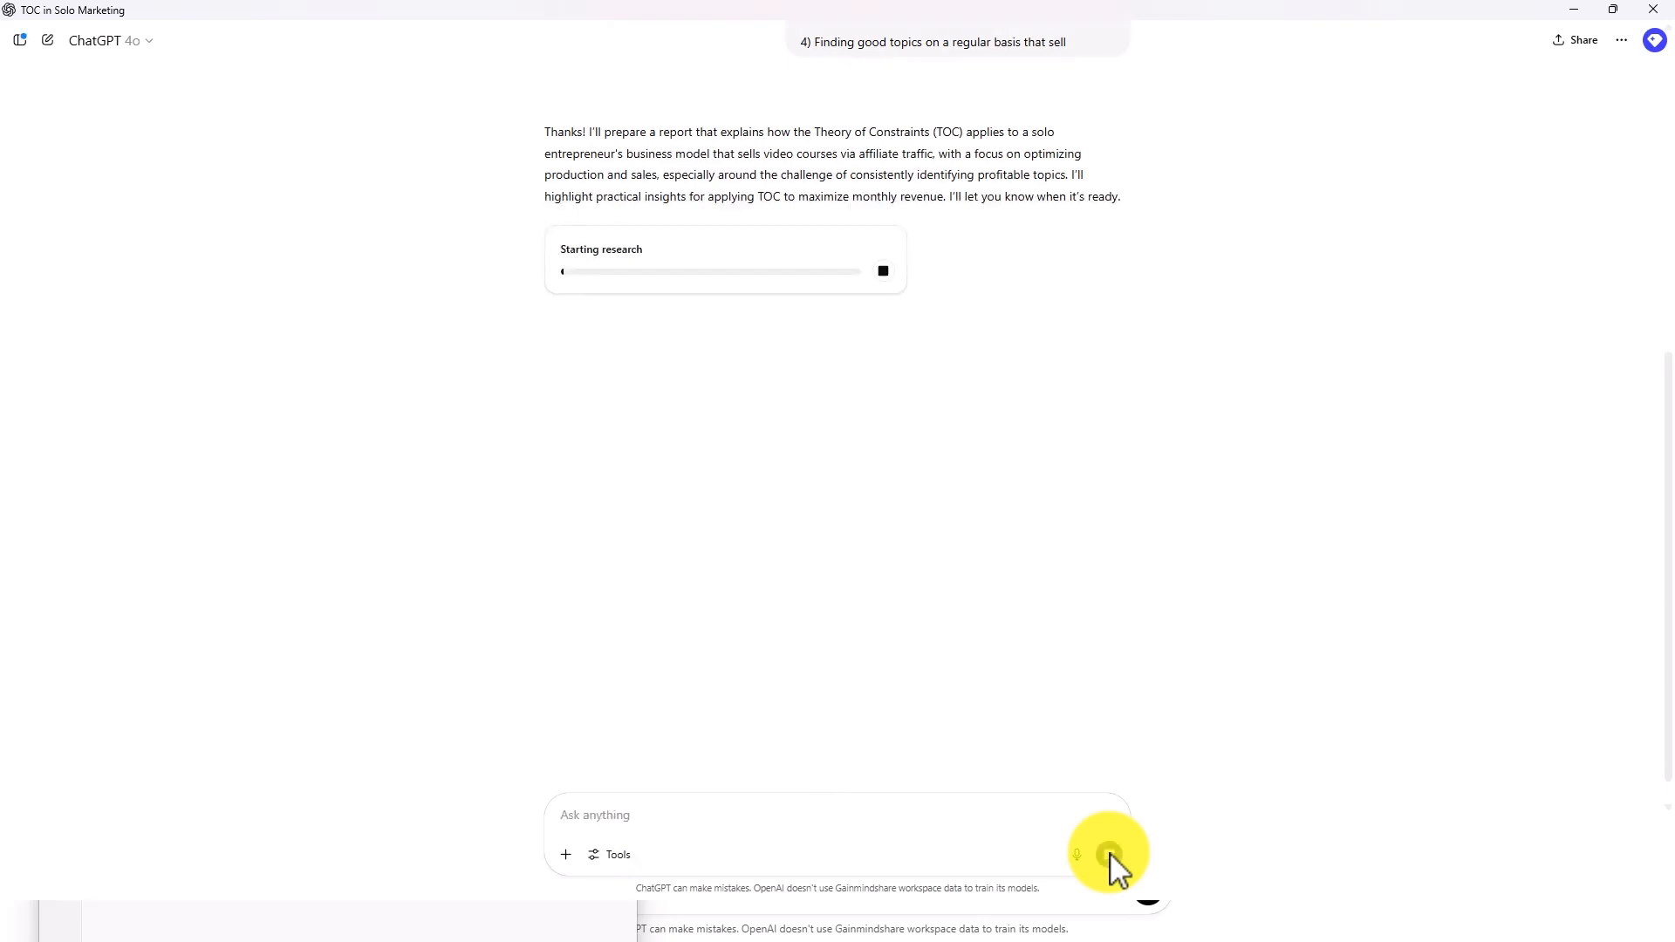
# Compare the finished o3-pro and 4o research reports by resizing and switching between their windows
pyautogui.press('super+Down')
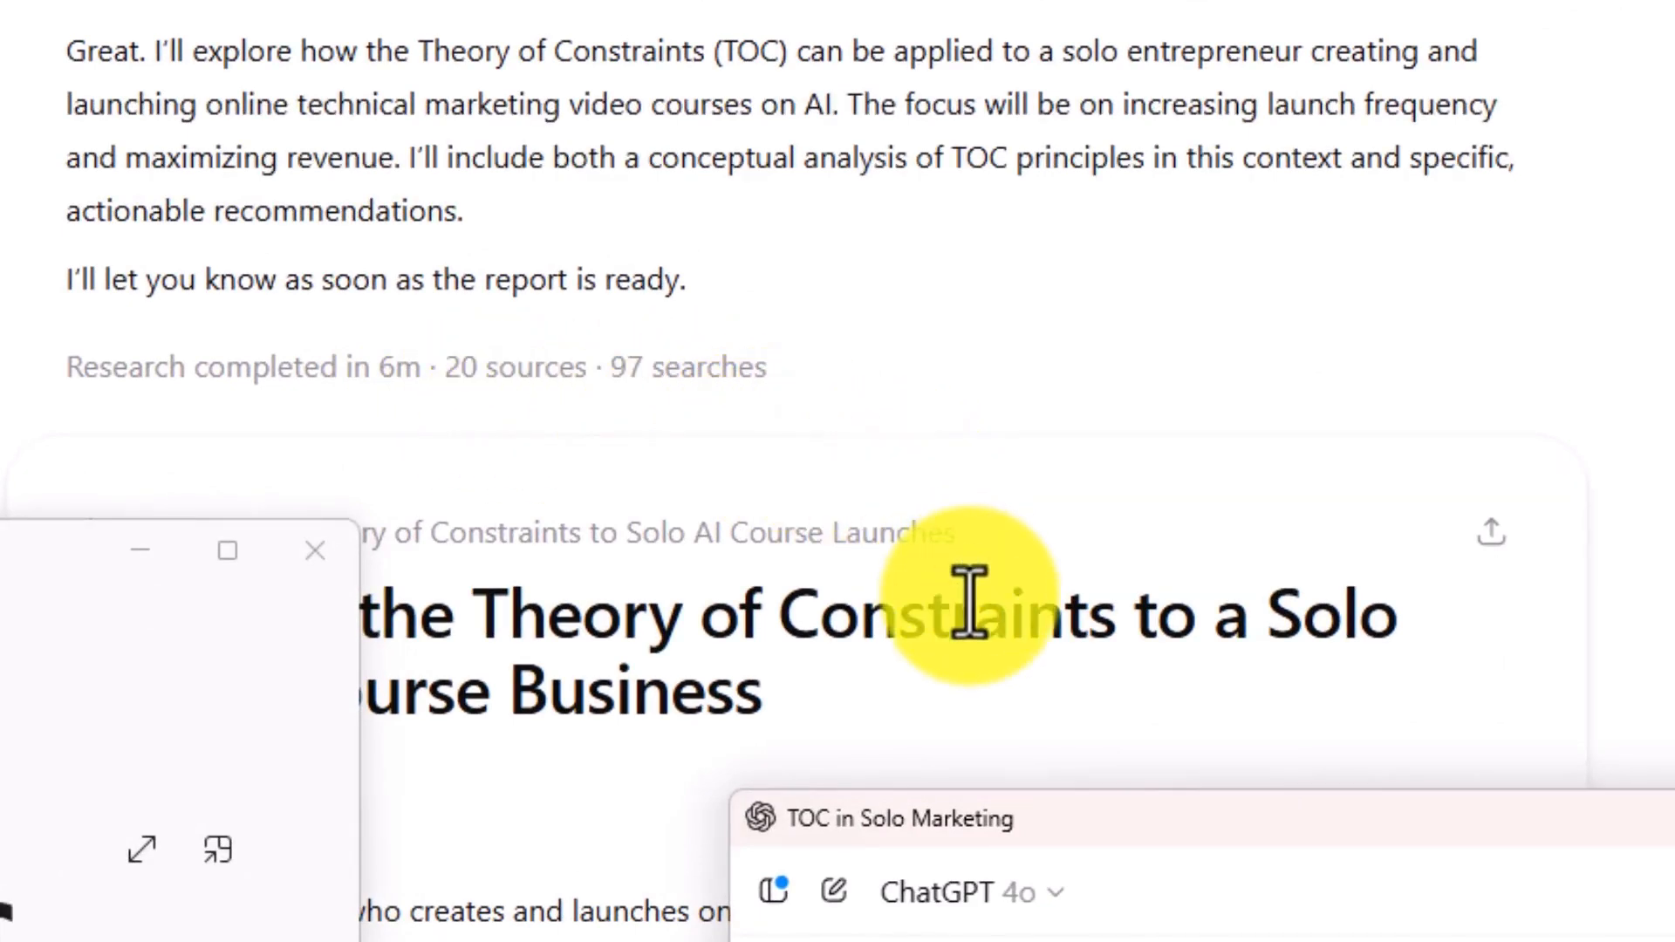
pyautogui.click(1047, 818)
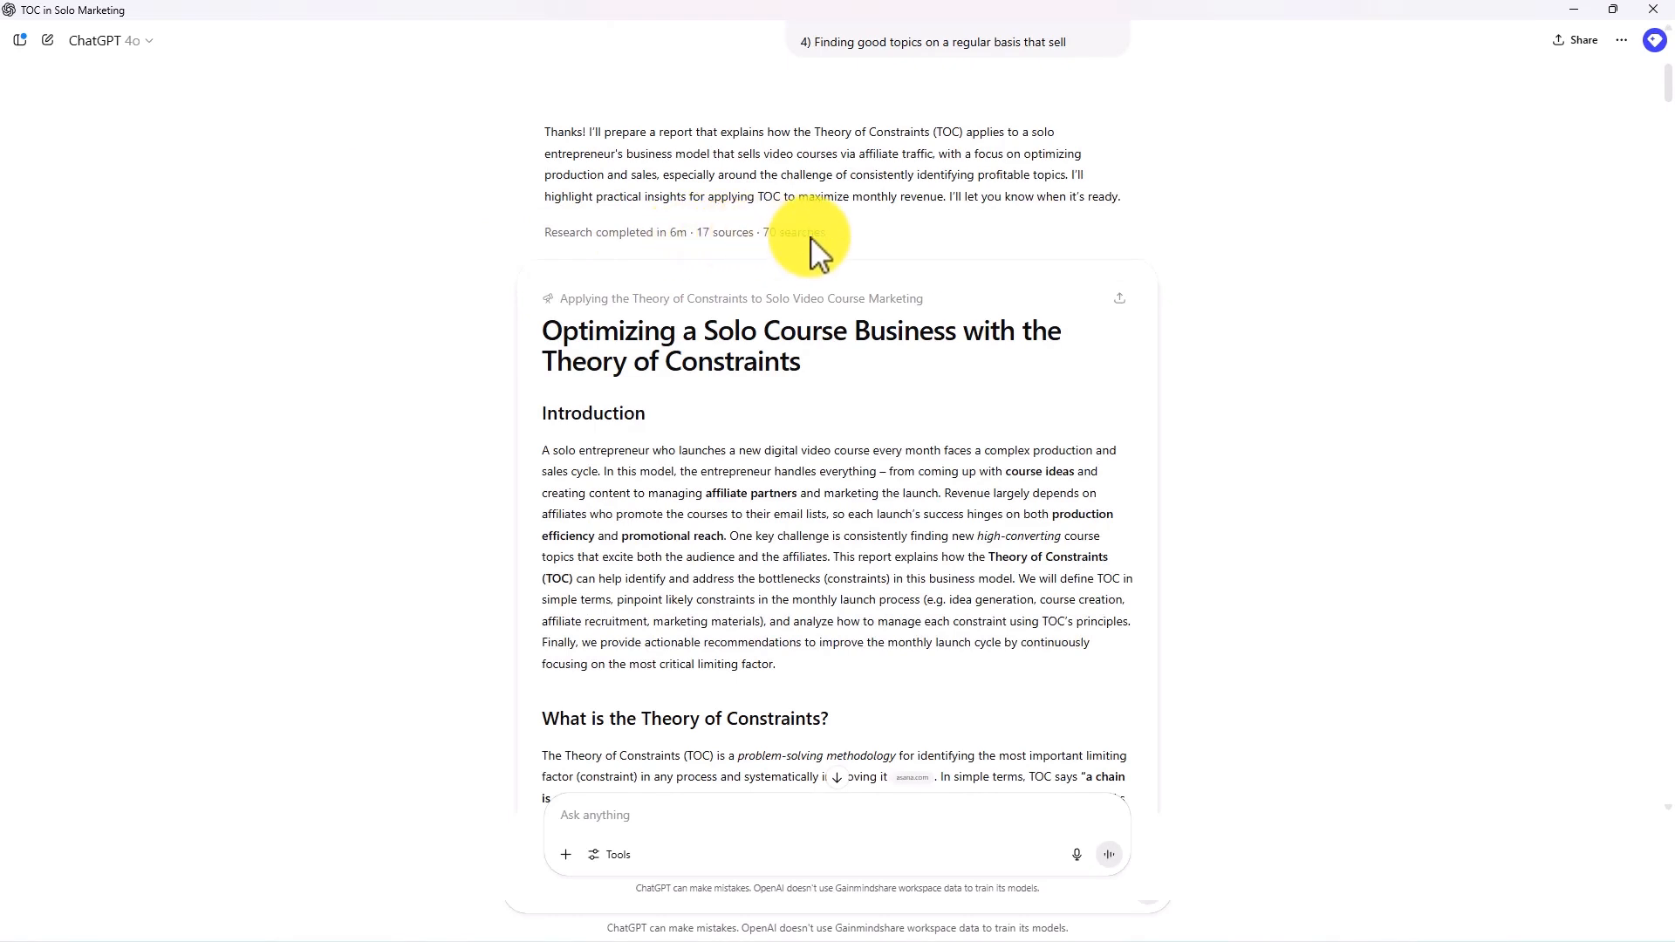
pyautogui.press('super+Down')
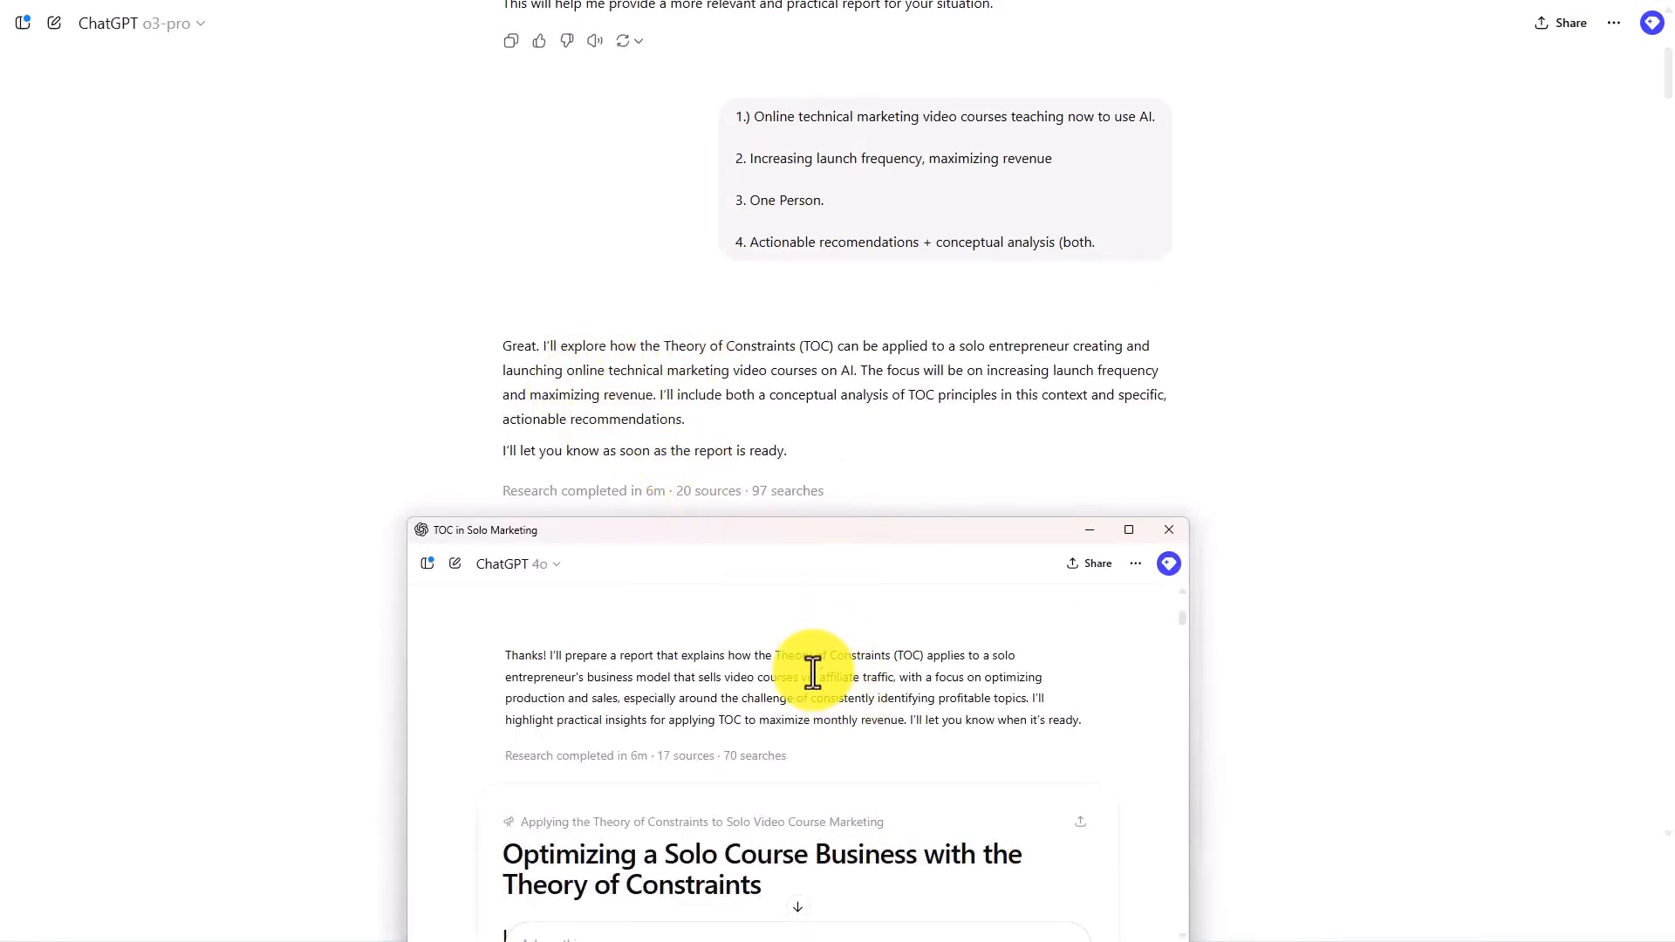
# Maximize the 4o window and download its solo course business report as a PDF
pyautogui.click(1128, 529)
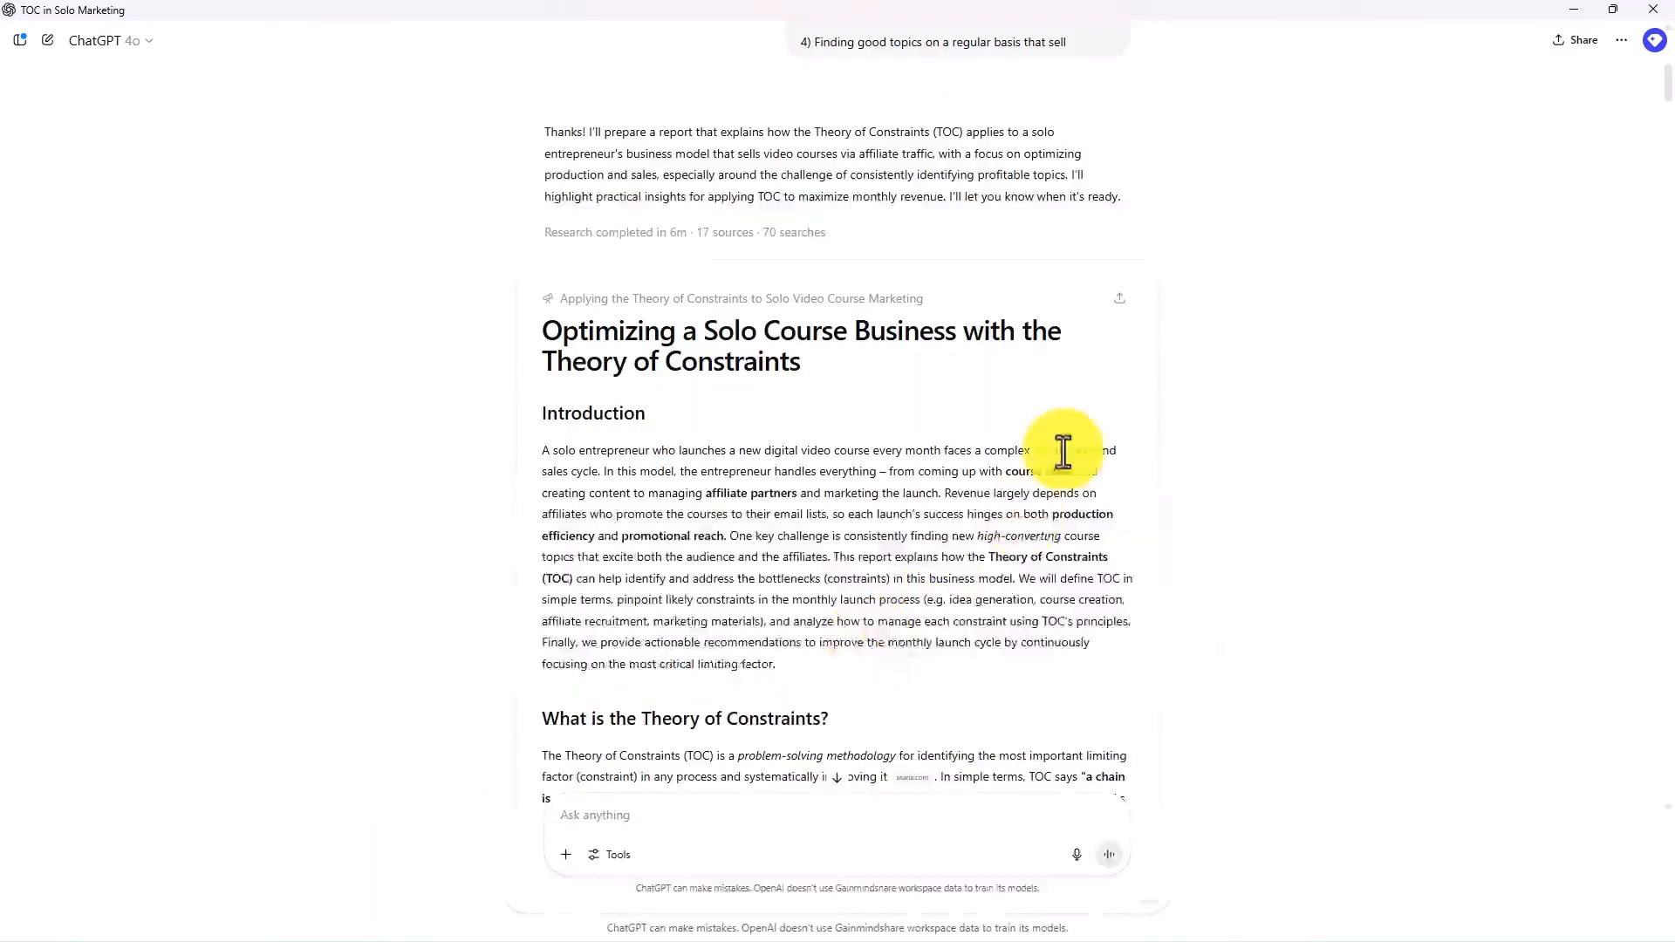
pyautogui.click(1118, 302)
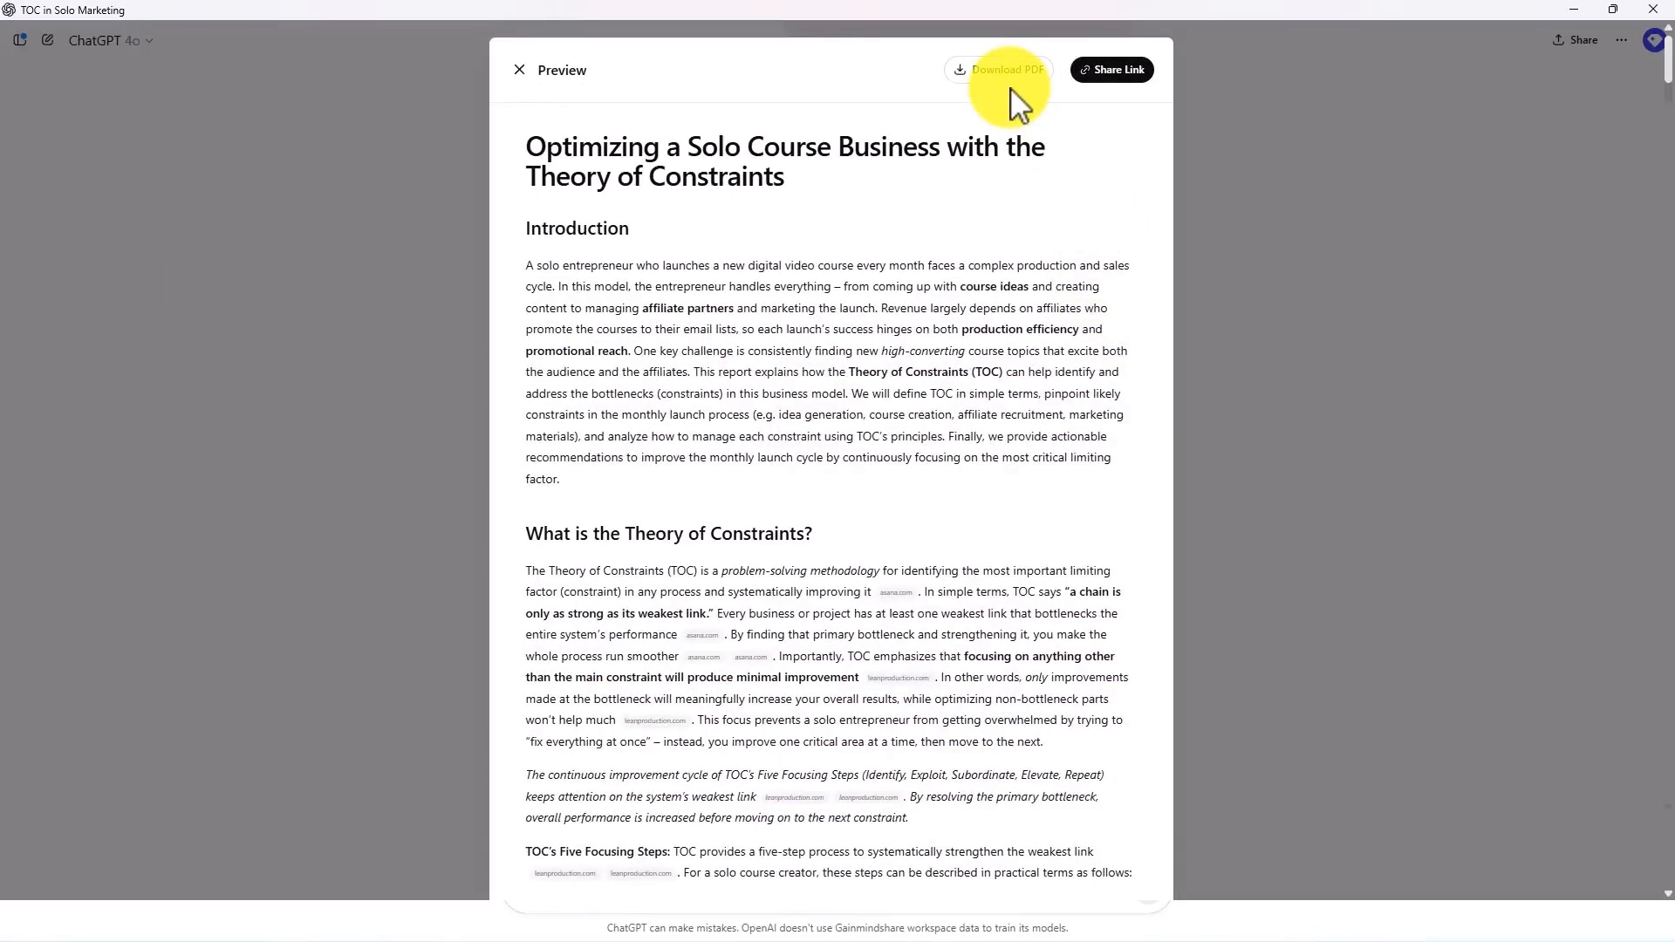
pyautogui.click(1012, 86)
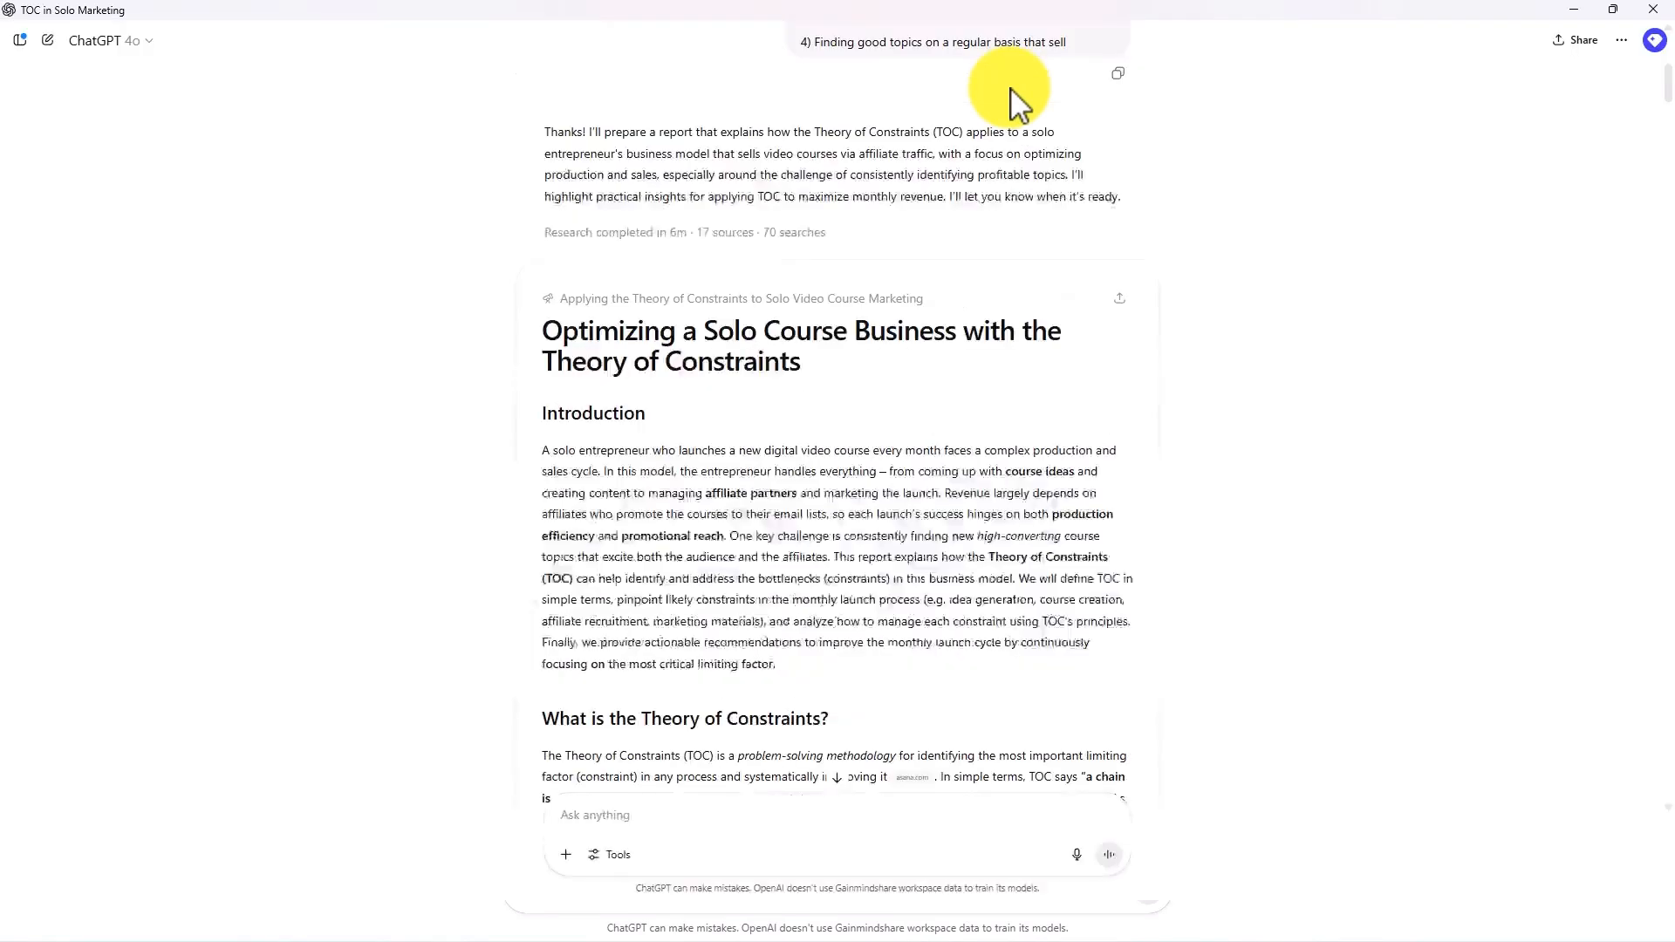